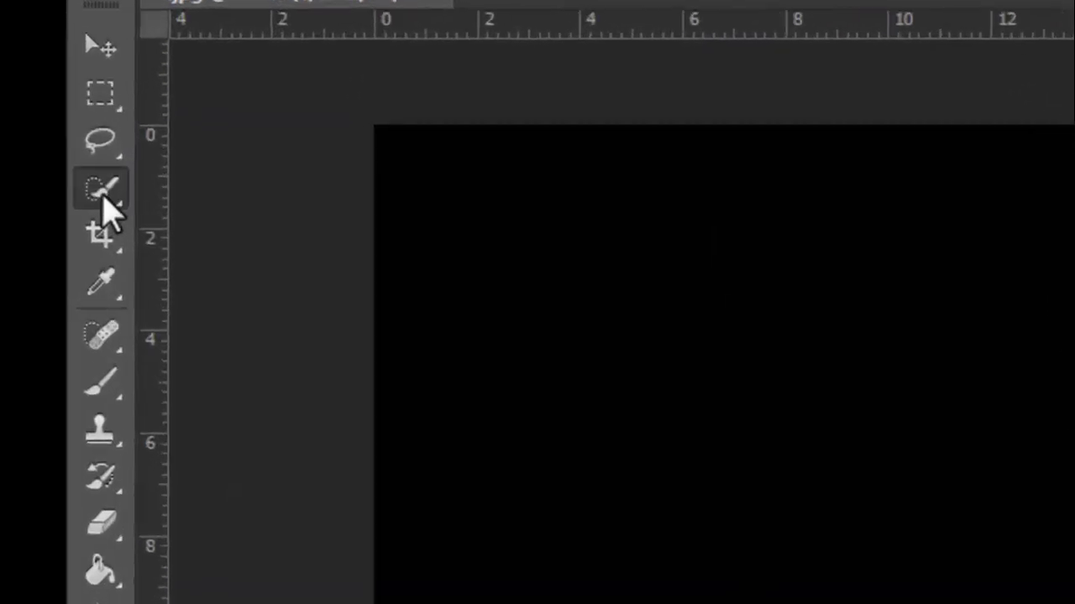
Step: Choose the Quick Selection Tool from the selection tool flyout
right_click(120, 176)
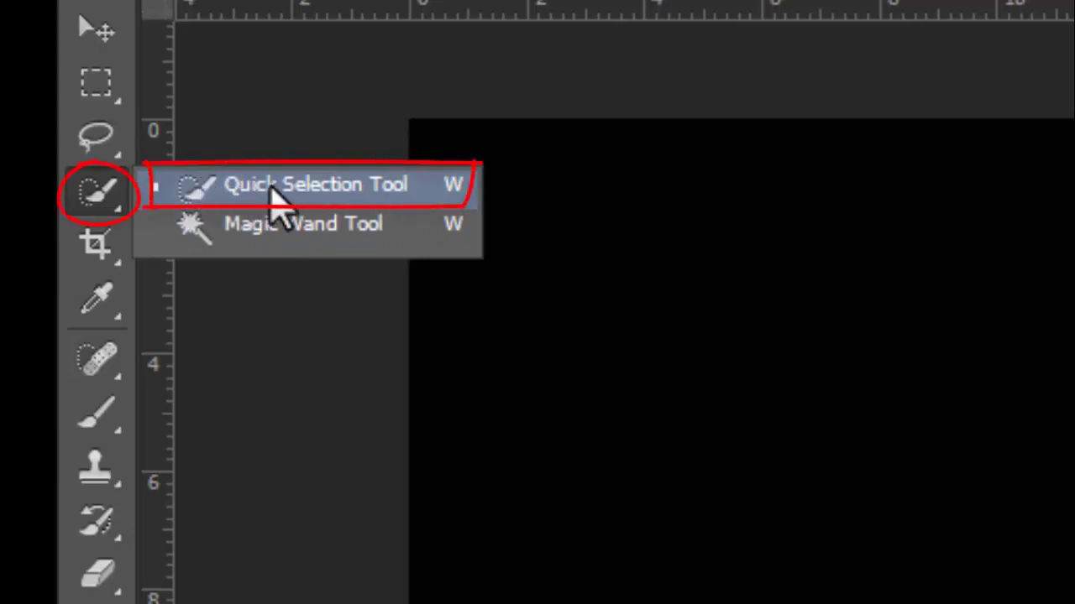
click(272, 199)
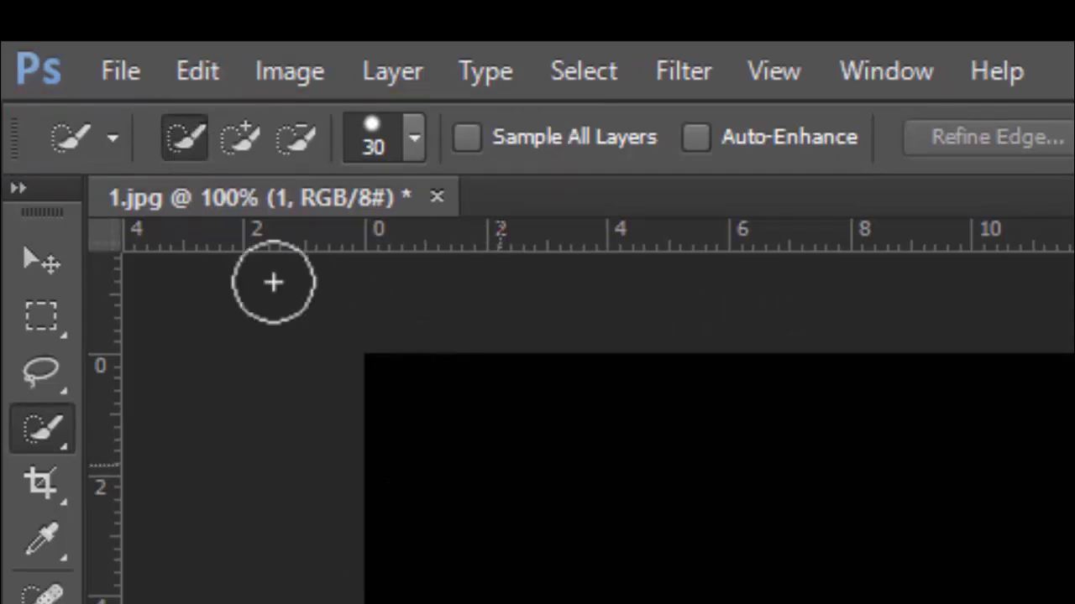
Step: Paint a selection over the top-left black corner, then subtract its lower part with Subtract from Selection
click(243, 139)
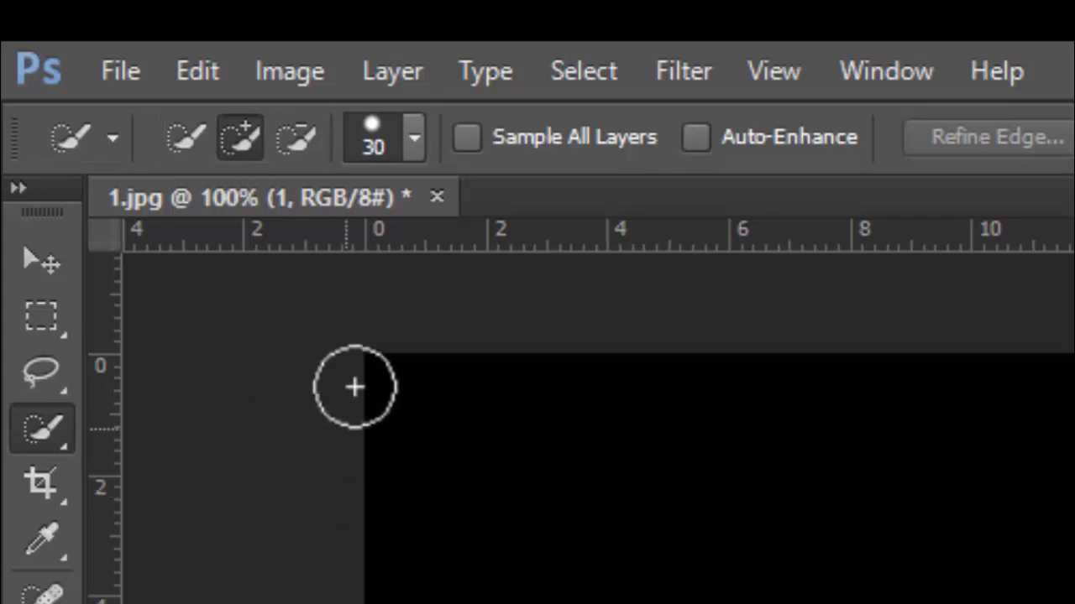
click(185, 139)
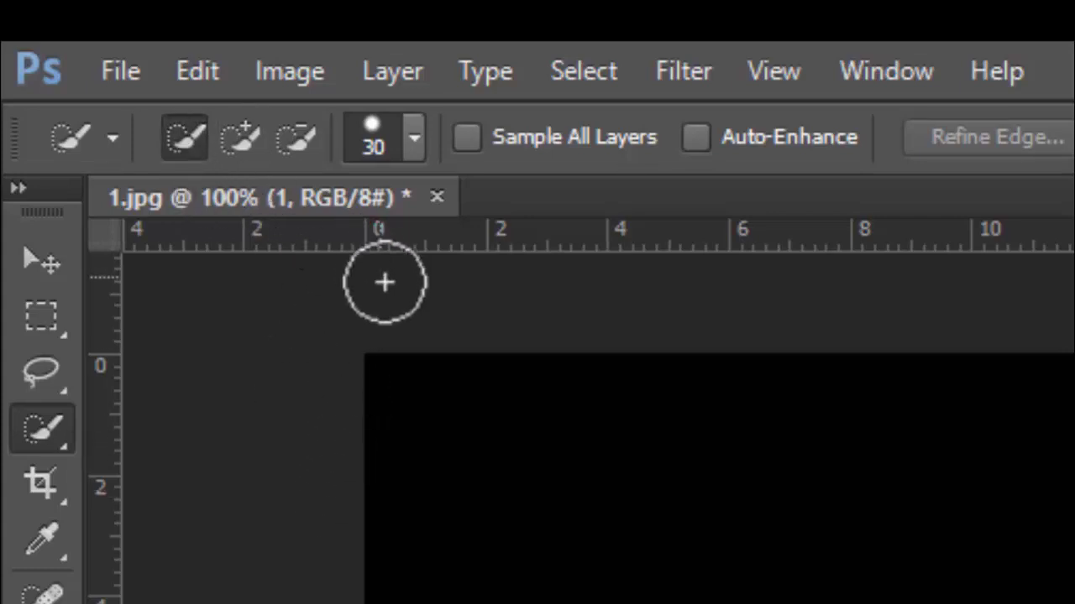
click(427, 367)
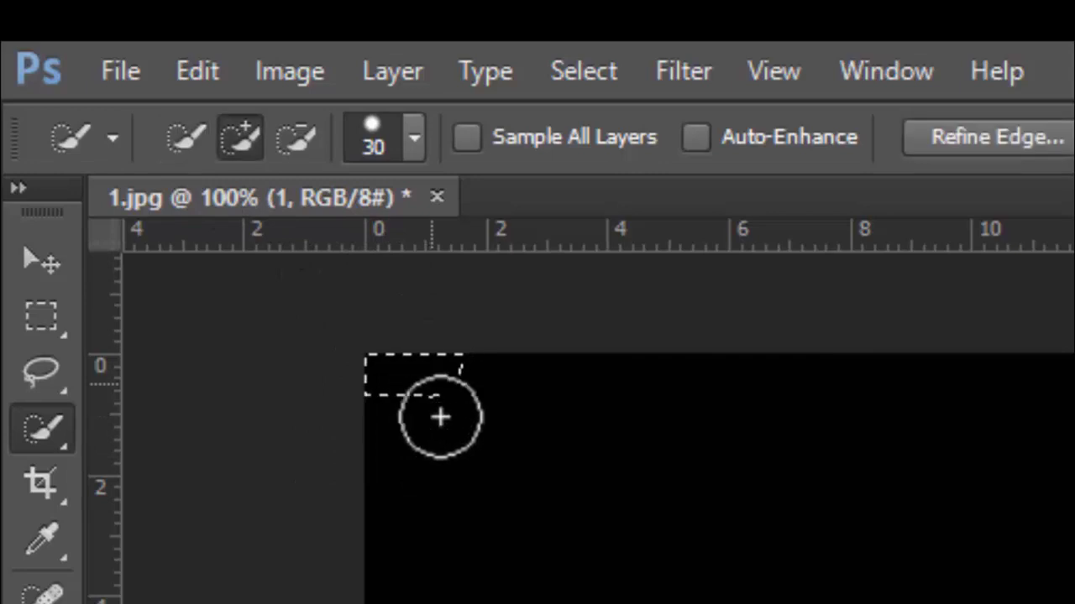
click(186, 139)
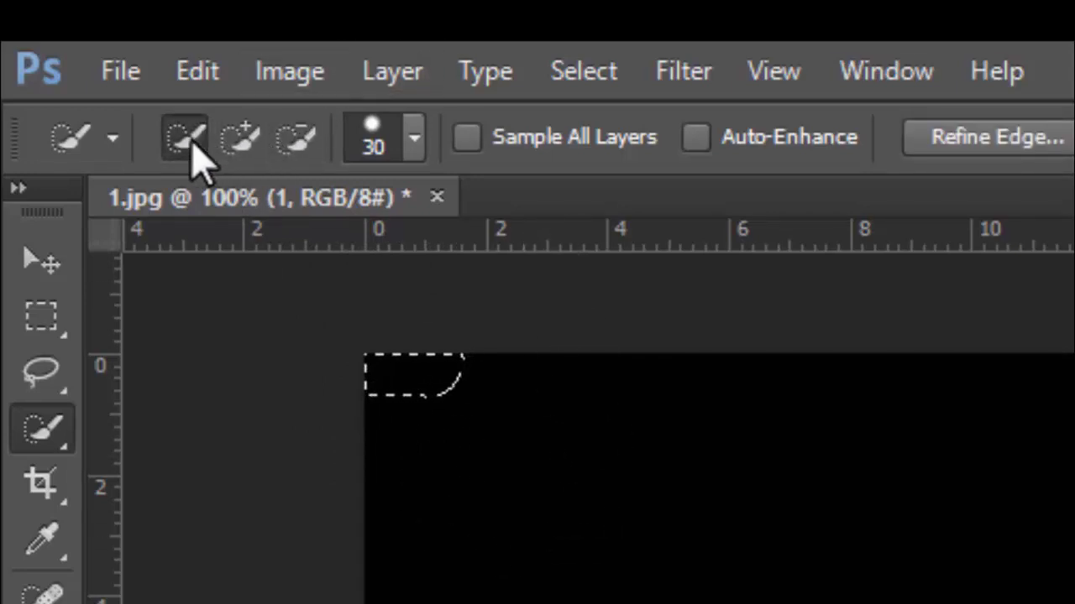
click(460, 389)
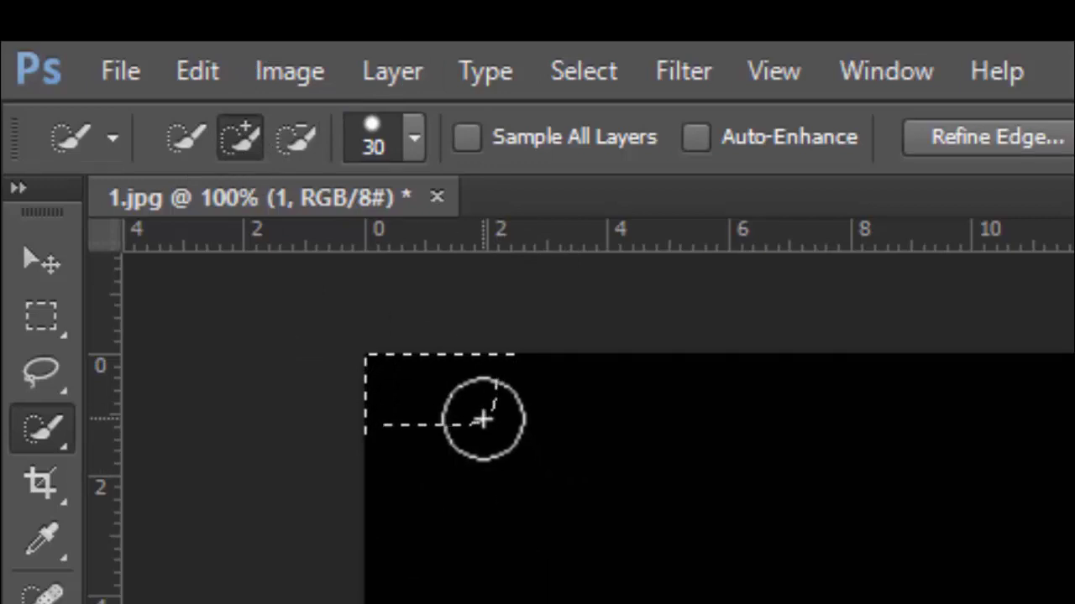
drag(482, 419, 487, 462)
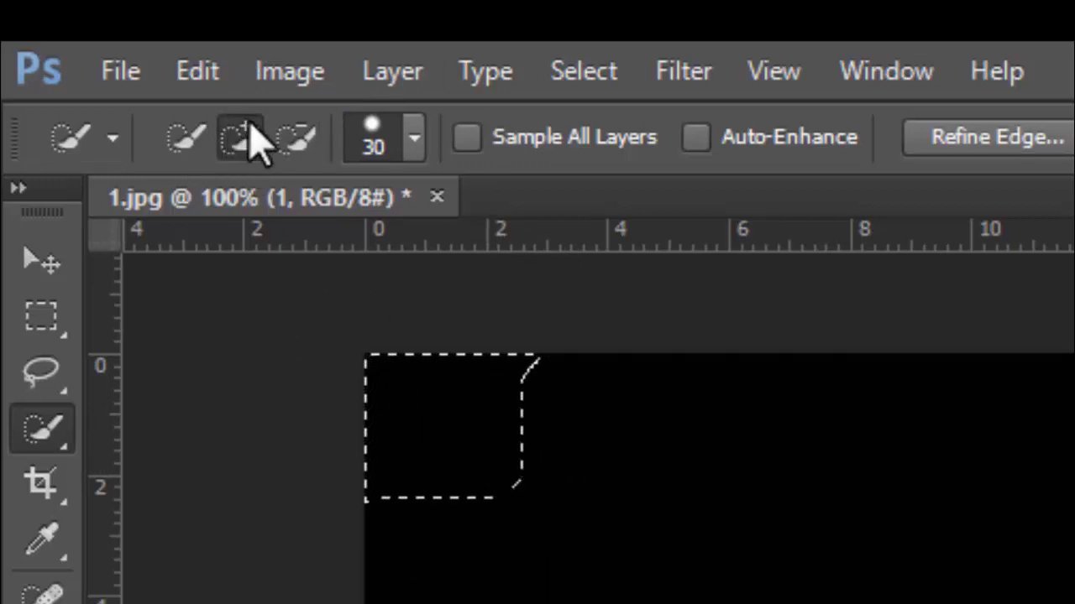
click(309, 136)
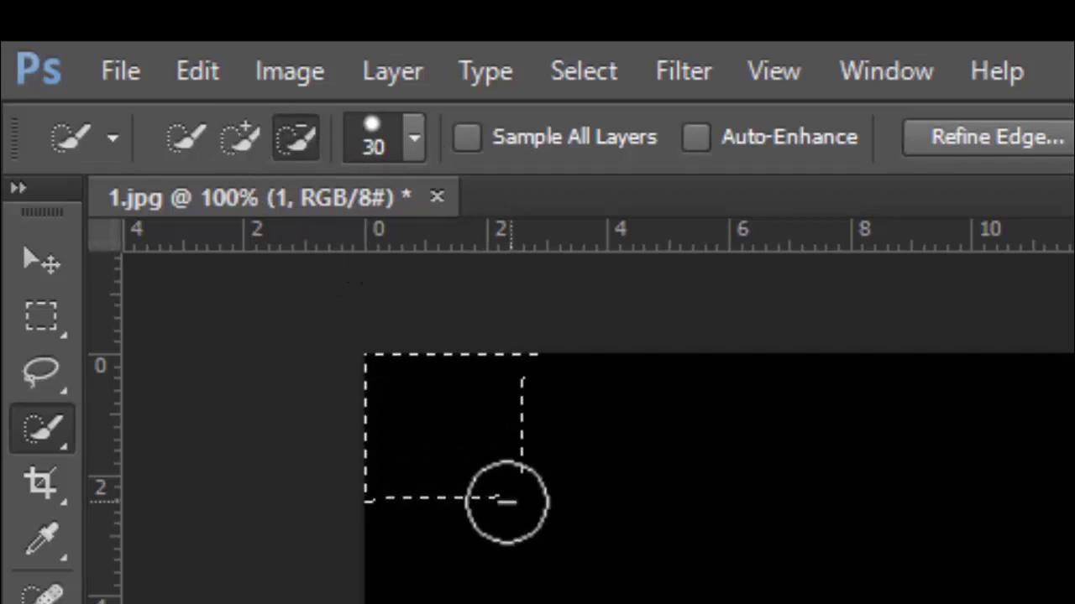
drag(499, 492, 395, 480)
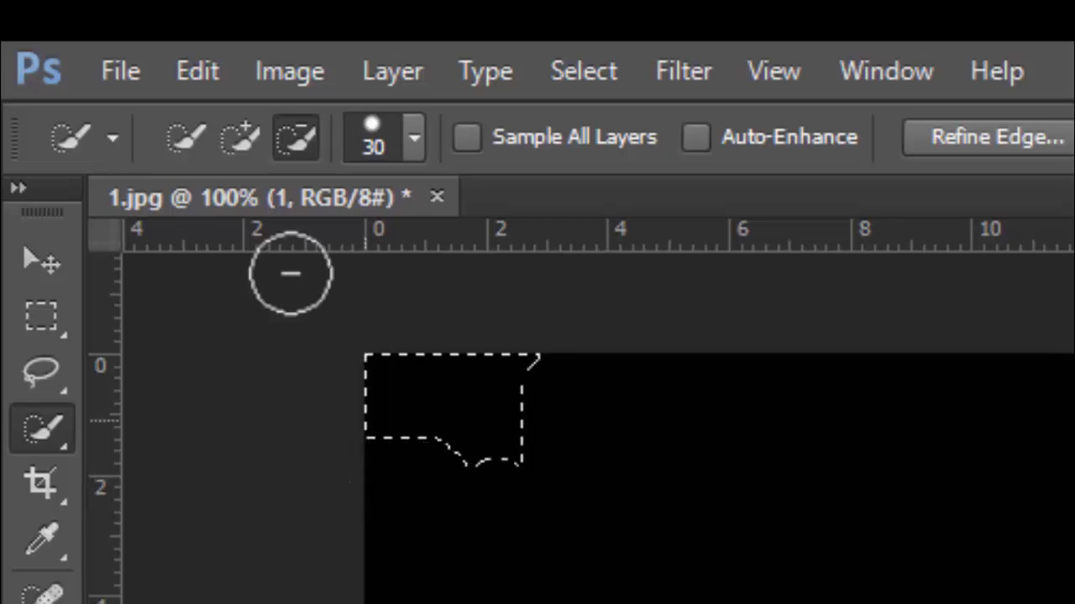
Step: Set the brush size to 81 px and paint down the whole black left background
click(413, 141)
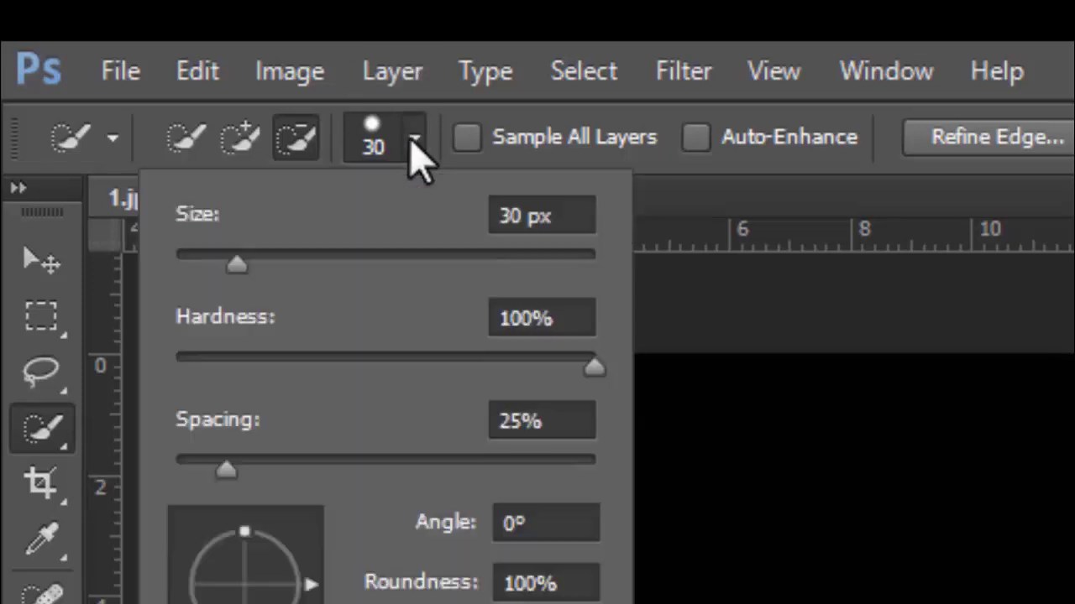
drag(237, 265, 337, 265)
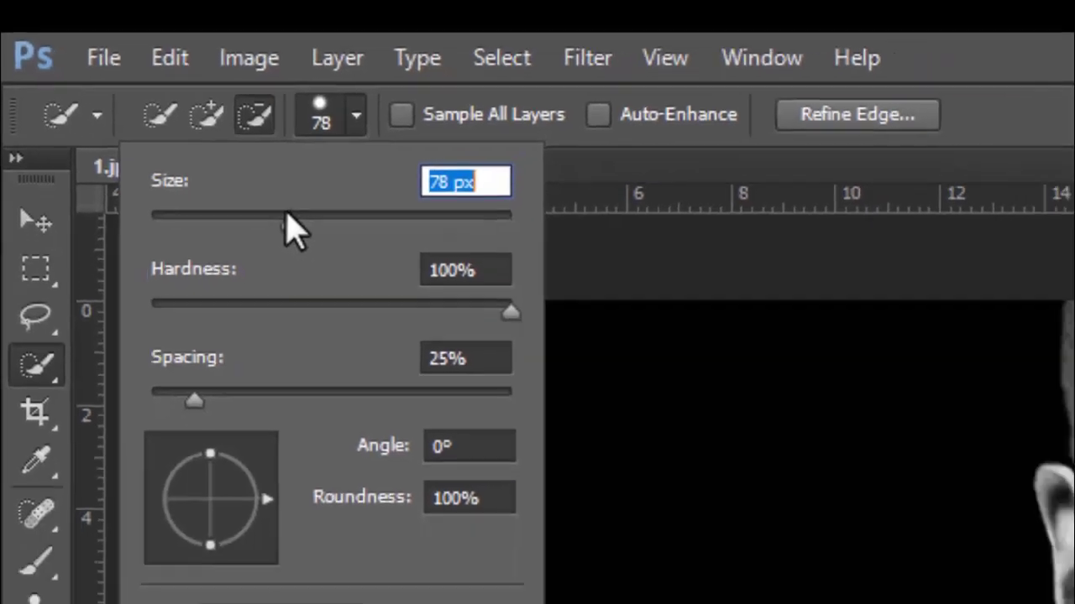
drag(335, 265, 343, 265)
click(159, 334)
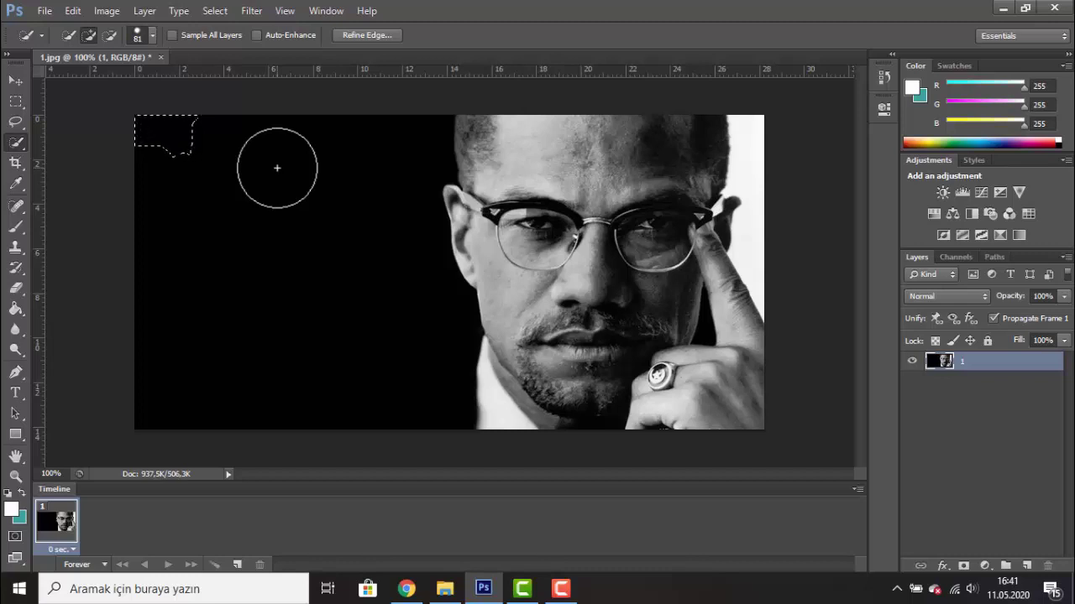
mouse_move(192, 173)
mouse_down()
mouse_move(199, 328)
mouse_move(213, 379)
mouse_move(153, 307)
mouse_move(153, 148)
mouse_move(160, 331)
mouse_up()
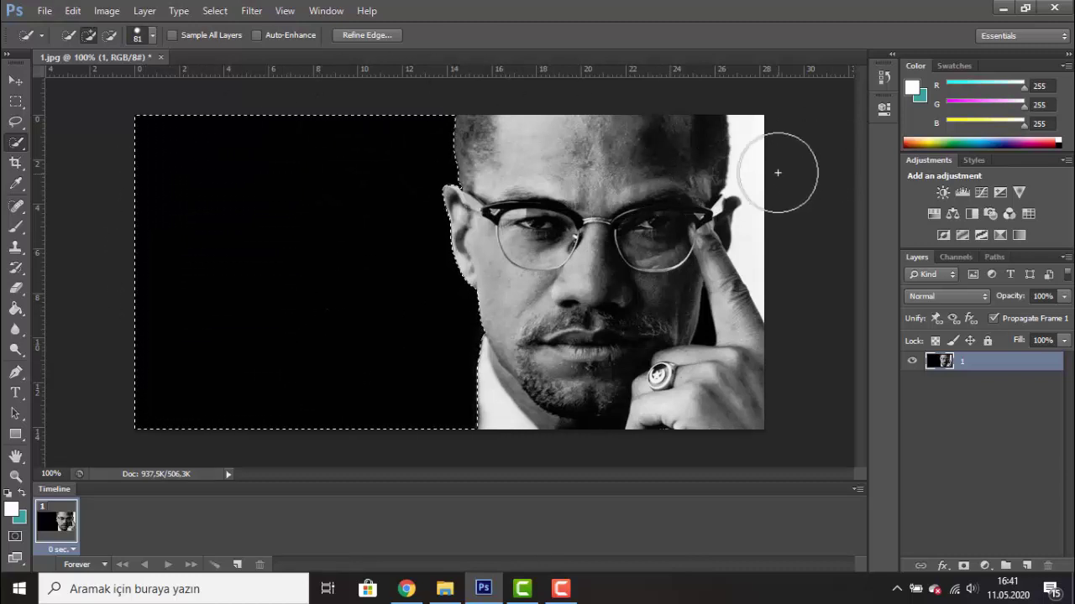
Step: Set the brush to 28 px and add the white right-edge strip to the selection
click(154, 35)
drag(127, 83, 86, 81)
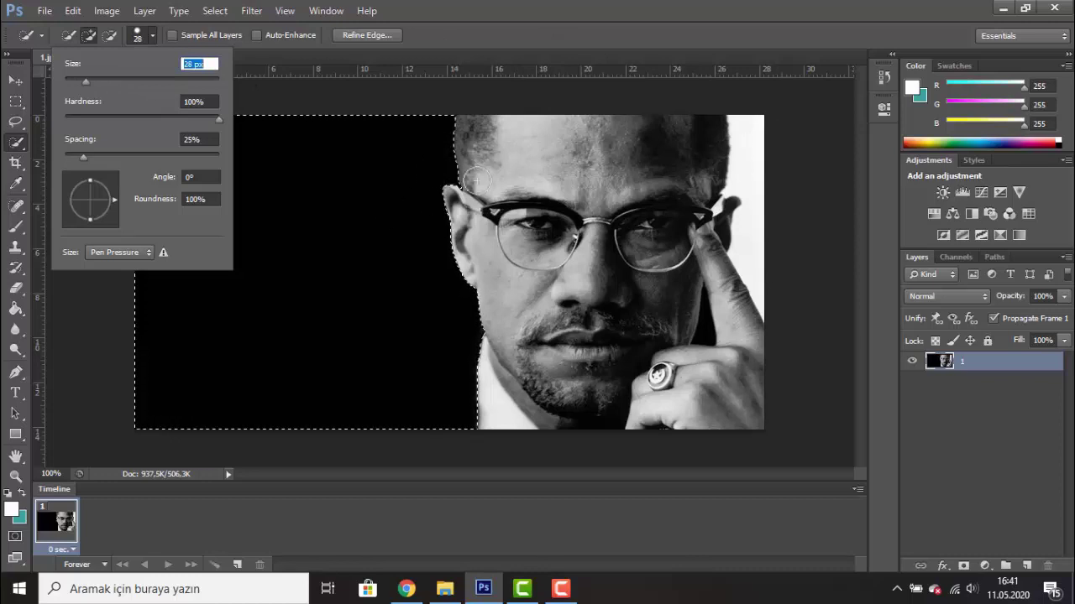
click(751, 153)
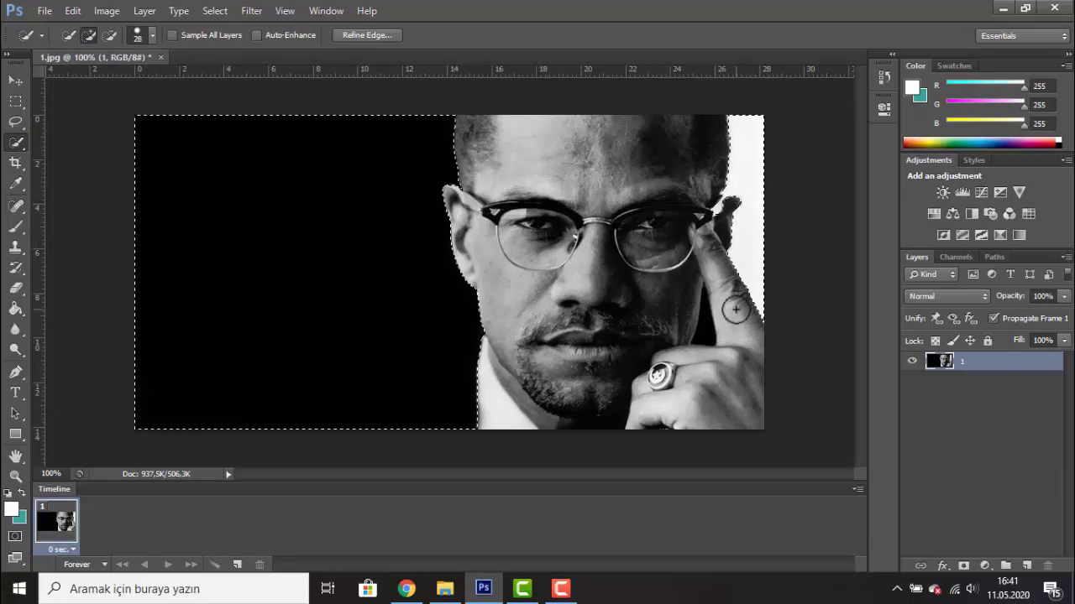
Step: Zoom in on the image and switch the brush to Subtract from Selection
key(ctrl+plus)
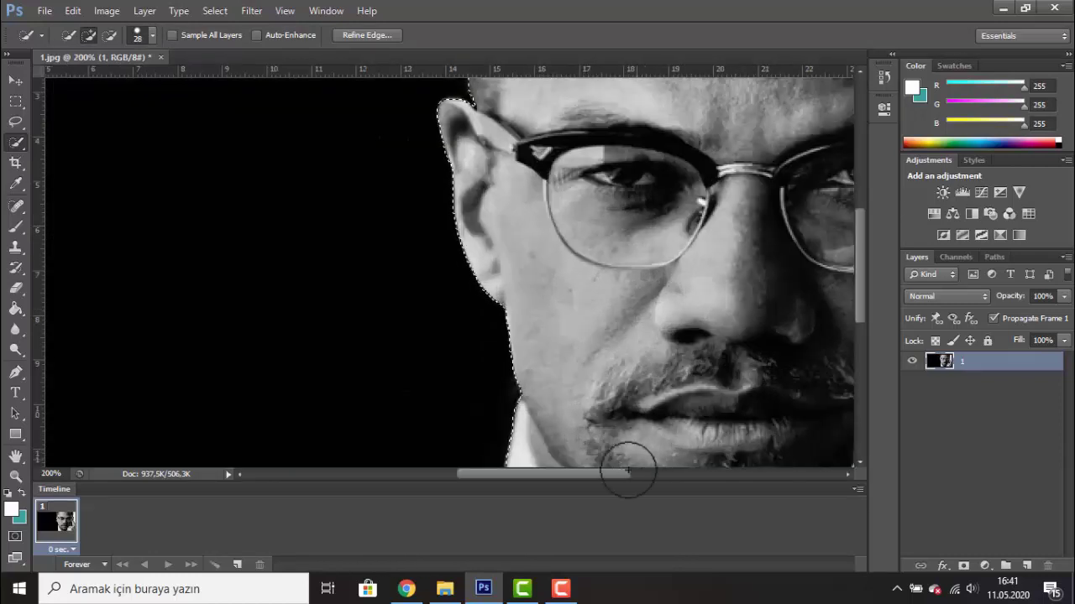
scroll(651, 529, up, 2)
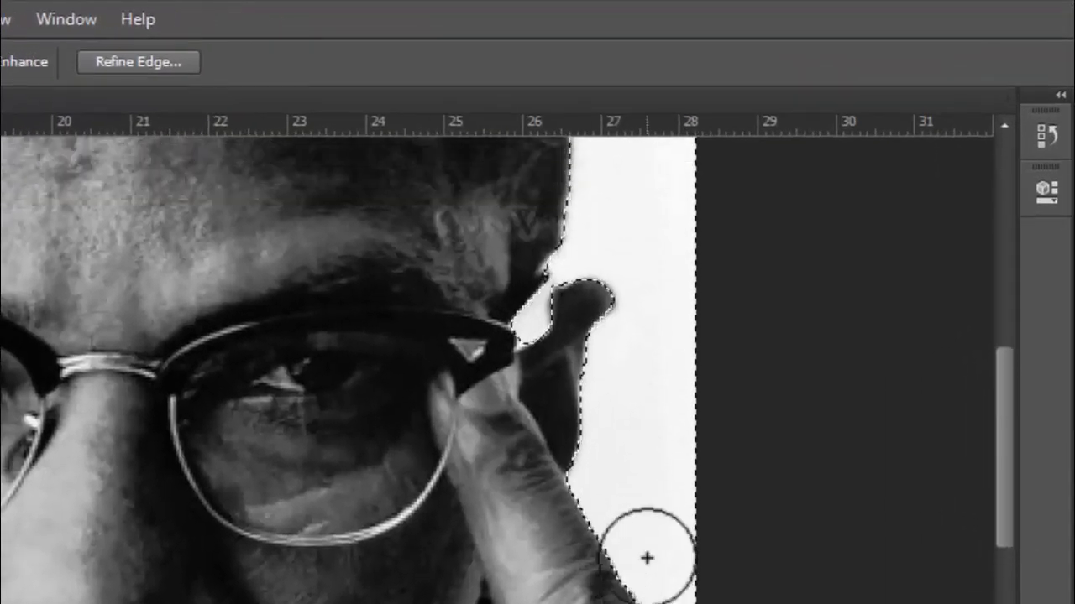
scroll(651, 529, up, 2)
scroll(651, 529, up, 2)
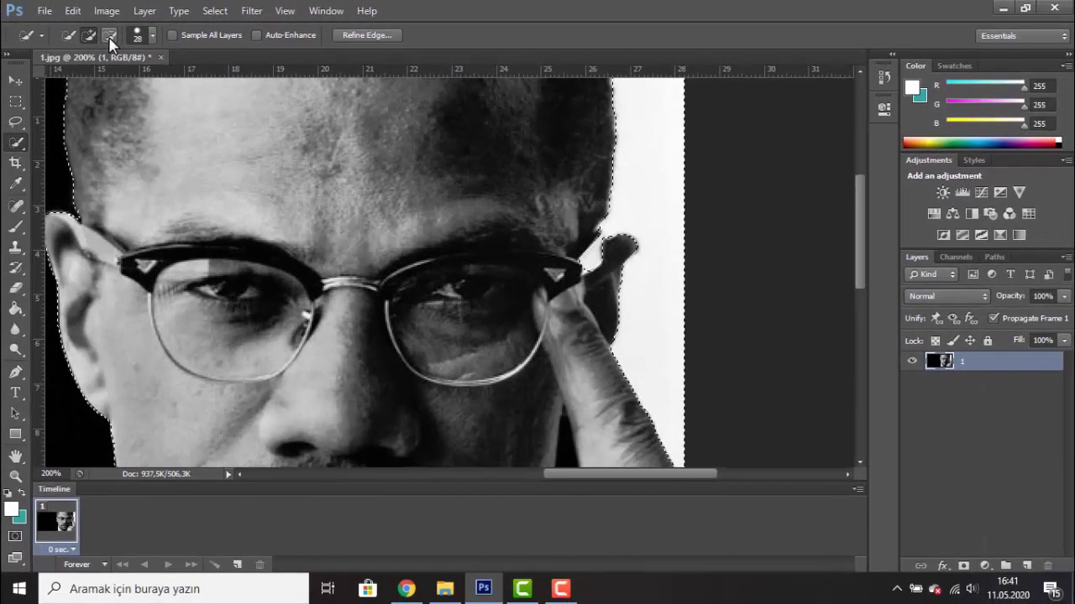
click(109, 36)
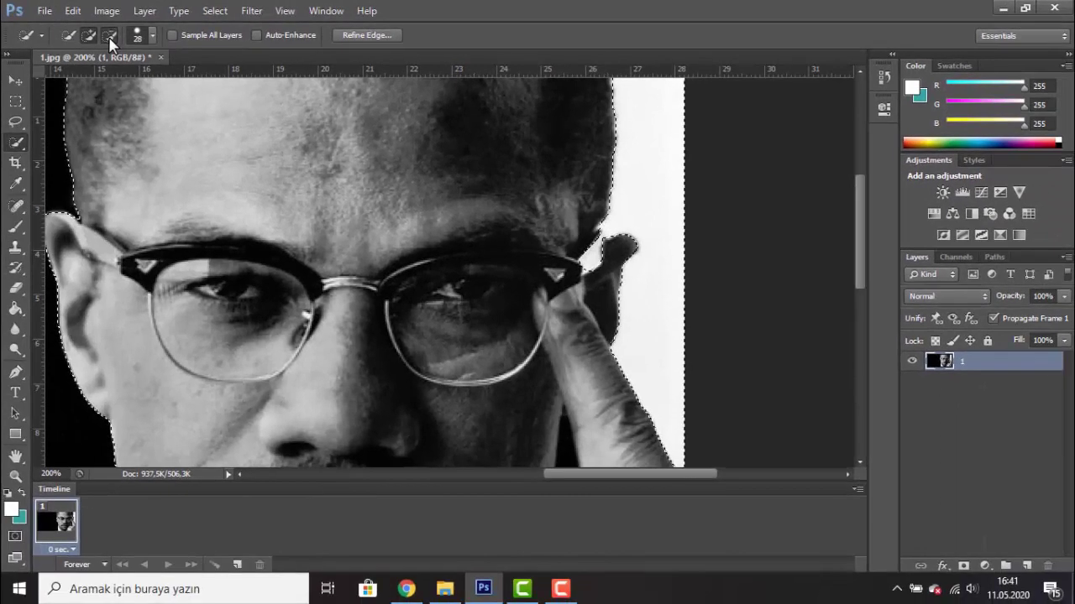
Step: Shrink the brush to 9 px, refine the cheek-finger gap, then zoom back out
click(150, 36)
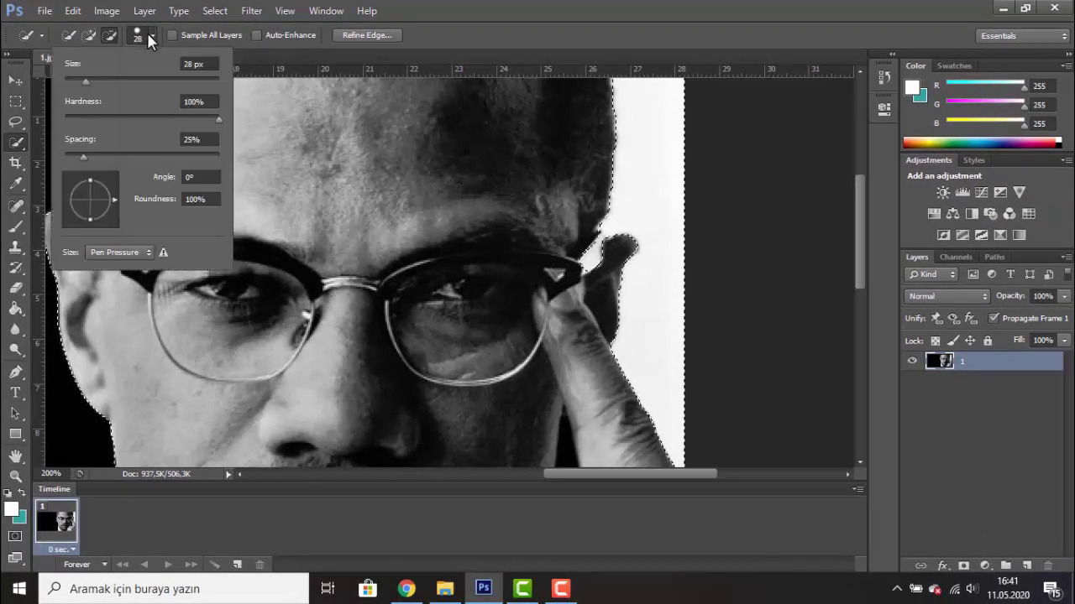
drag(84, 80, 71, 78)
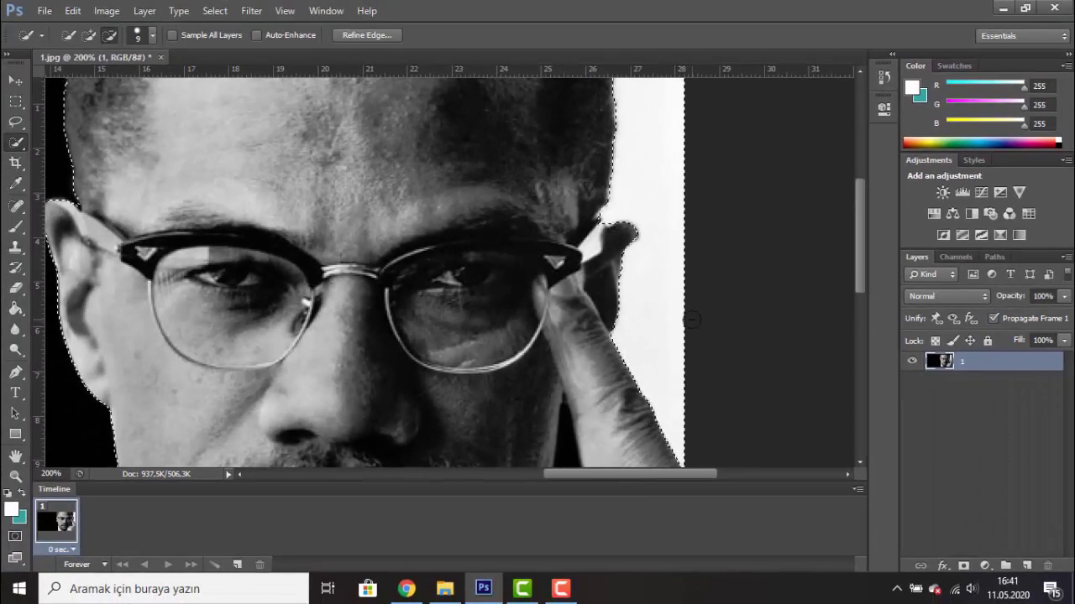
key(ctrl+minus)
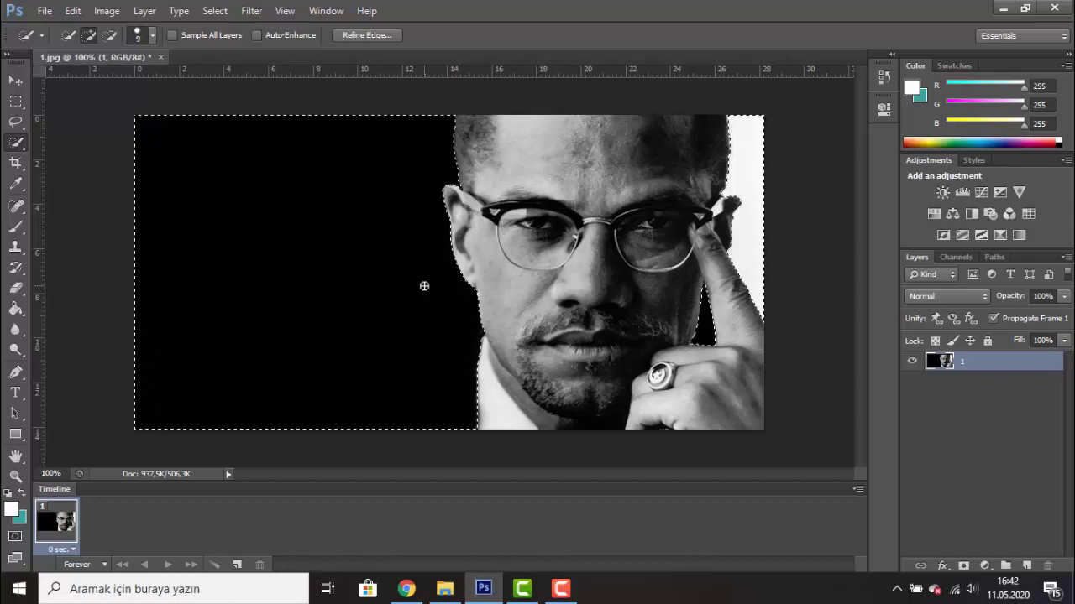
Step: Select Inverse, copy the portrait to Layer 1 with Ctrl+J, and hide the original layer
click(215, 11)
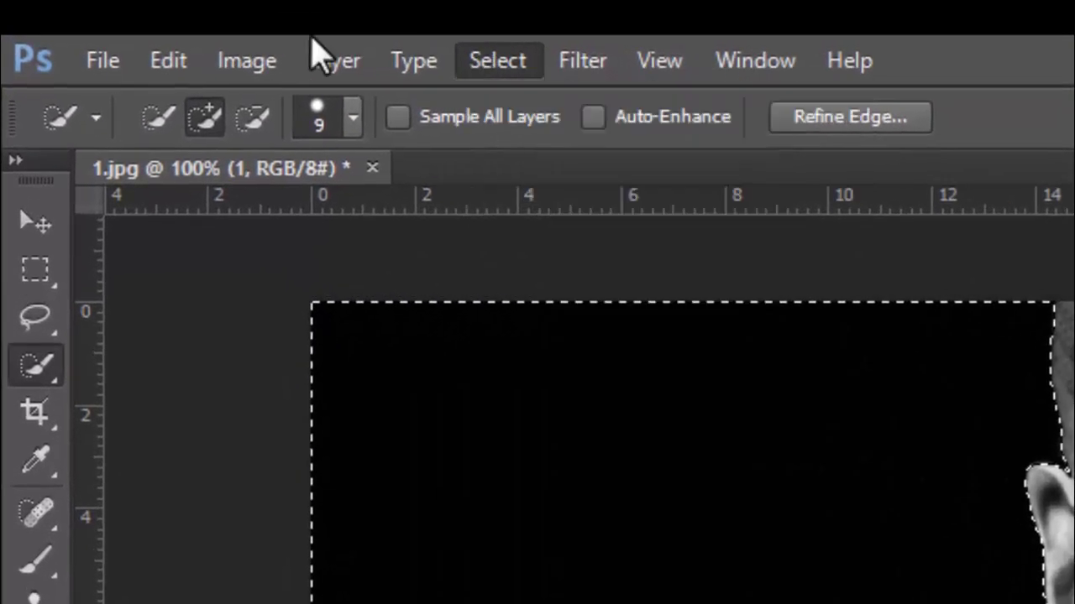
click(187, 11)
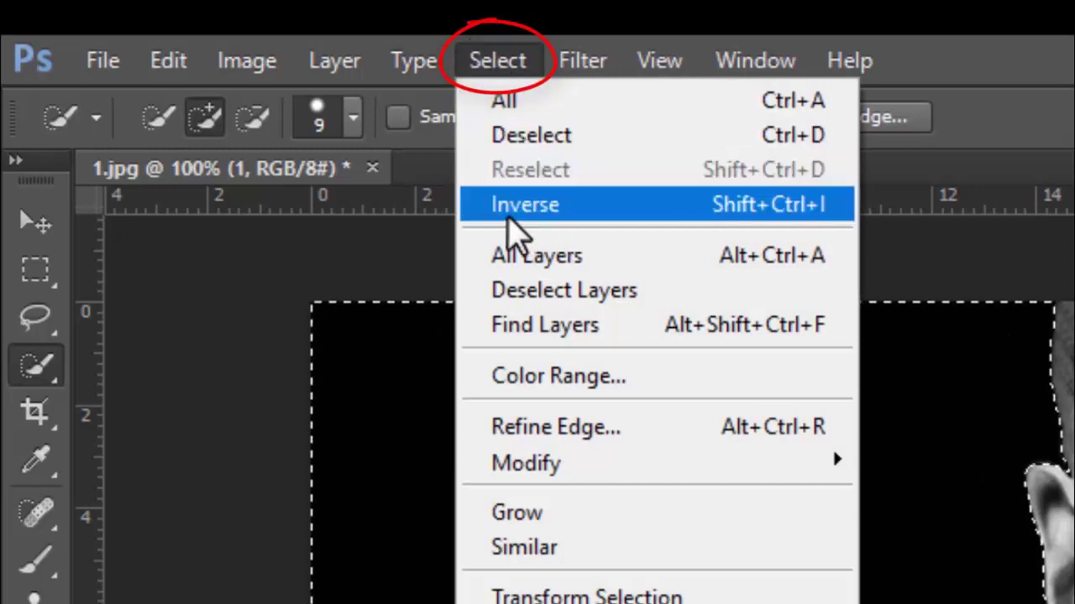
click(520, 208)
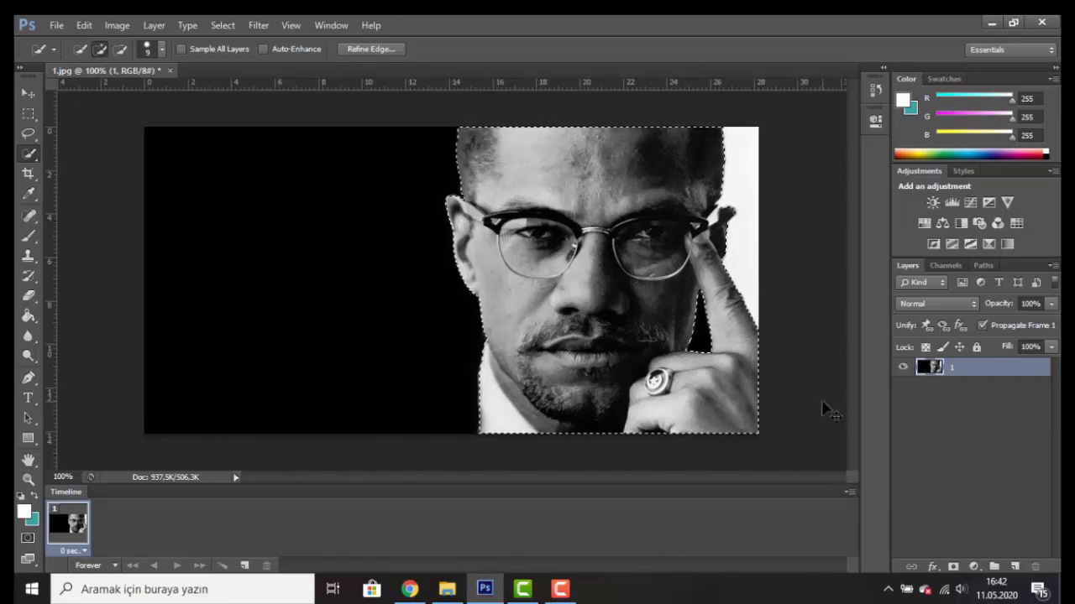
key(ctrl+j)
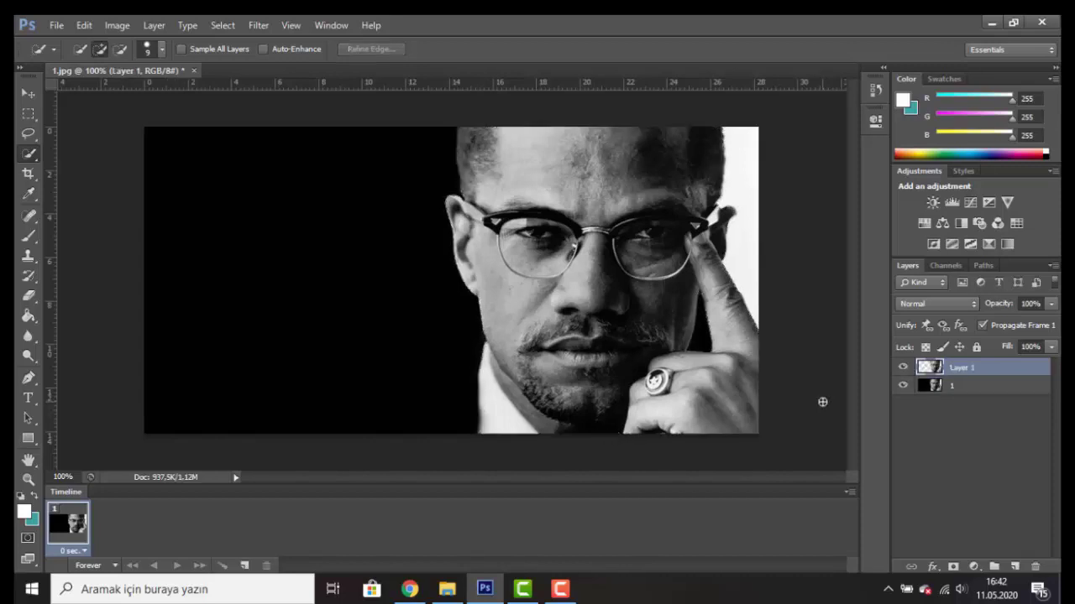
click(902, 386)
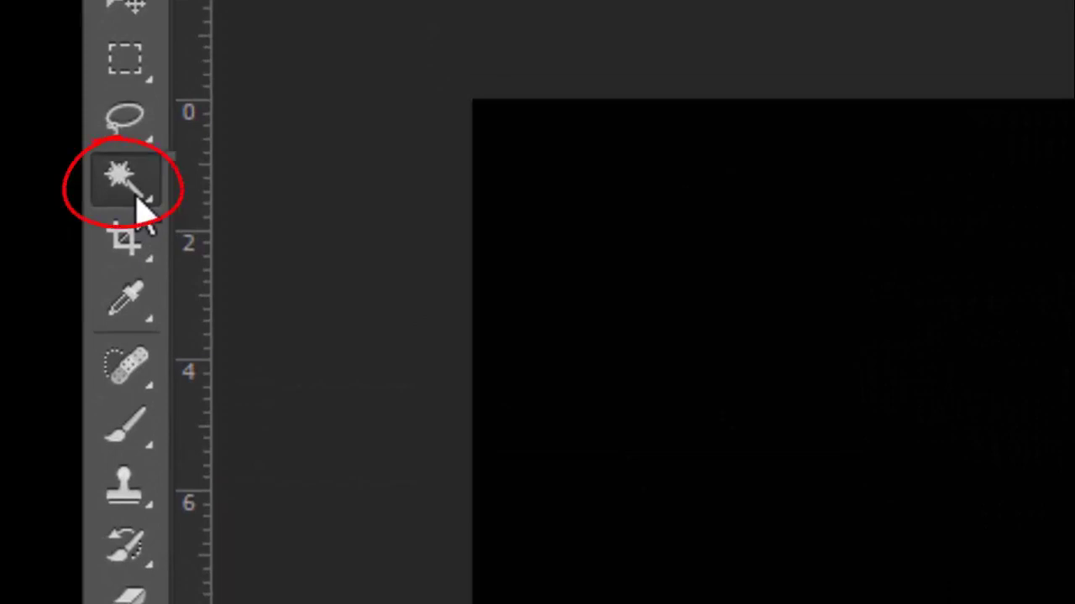
Step: Switch to the Magic Wand and cycle New, Add, Subtract, then Intersect selection modes
right_click(138, 209)
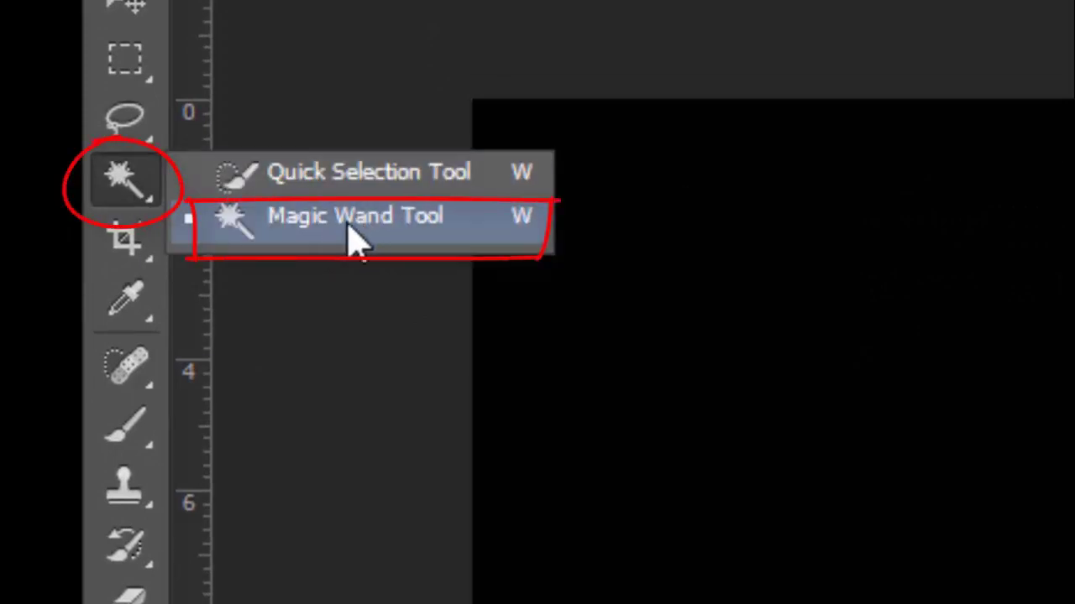
click(349, 227)
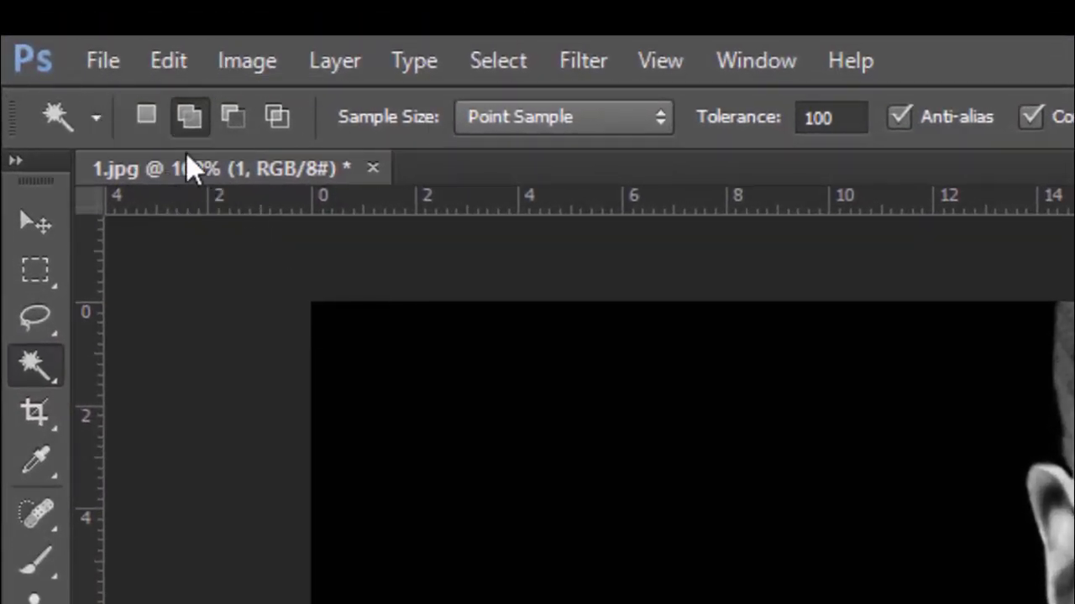
click(149, 124)
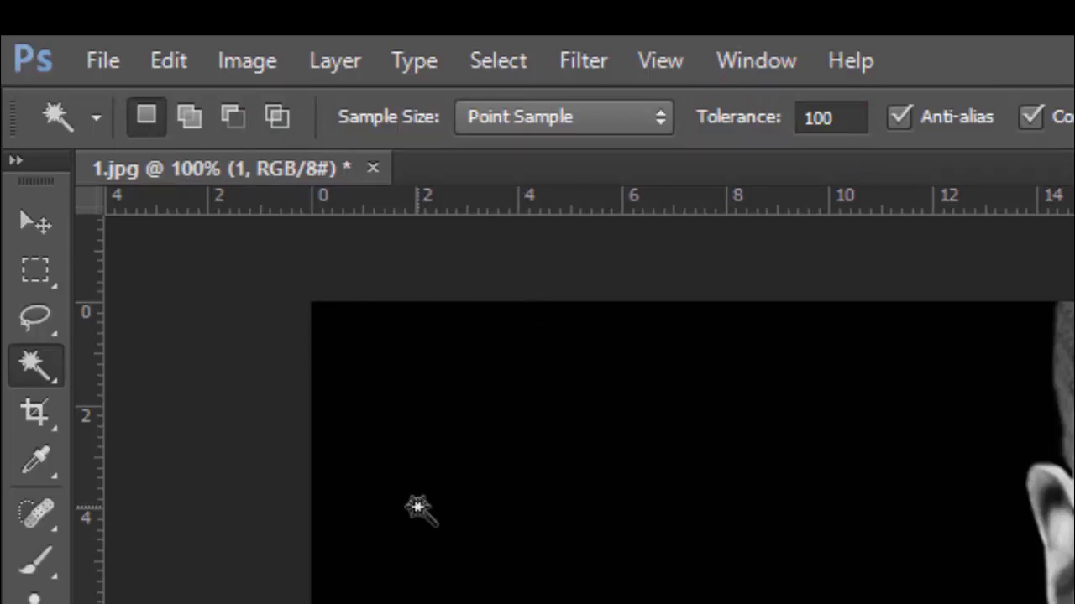
click(188, 119)
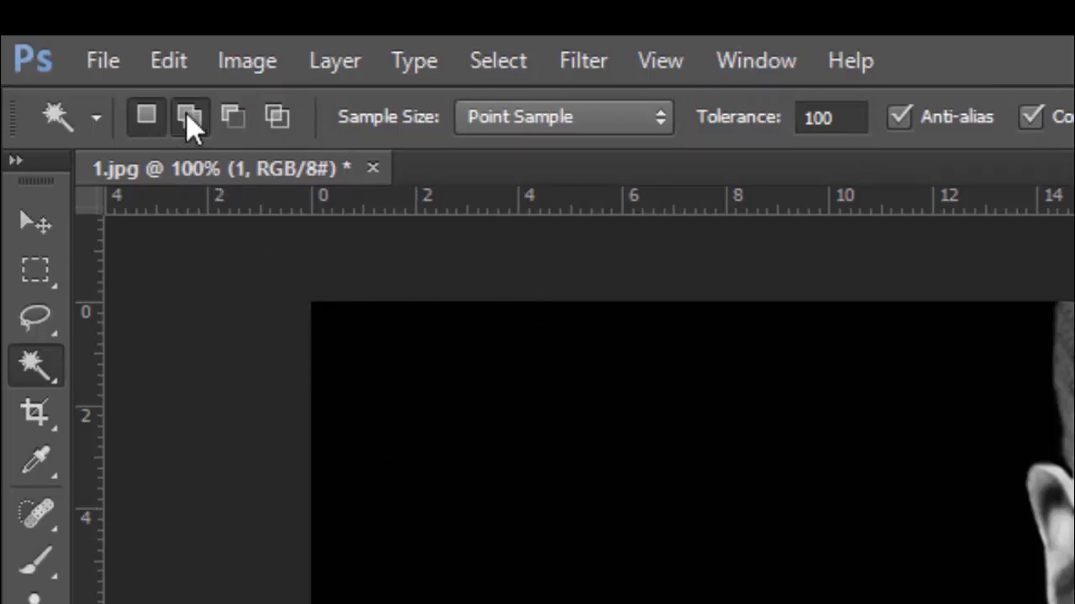
click(189, 120)
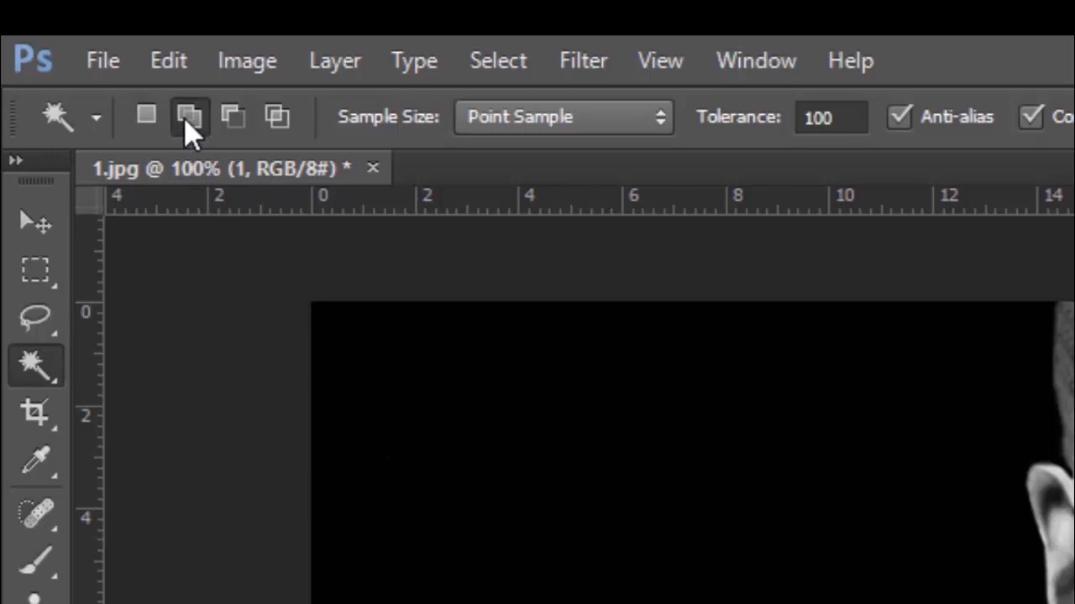
click(237, 122)
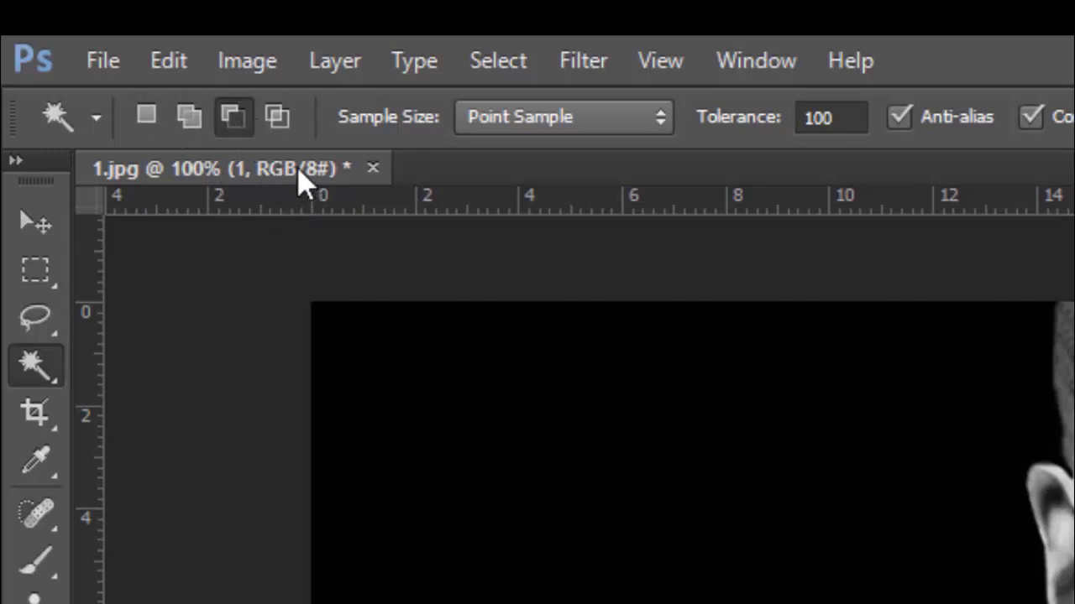
click(277, 122)
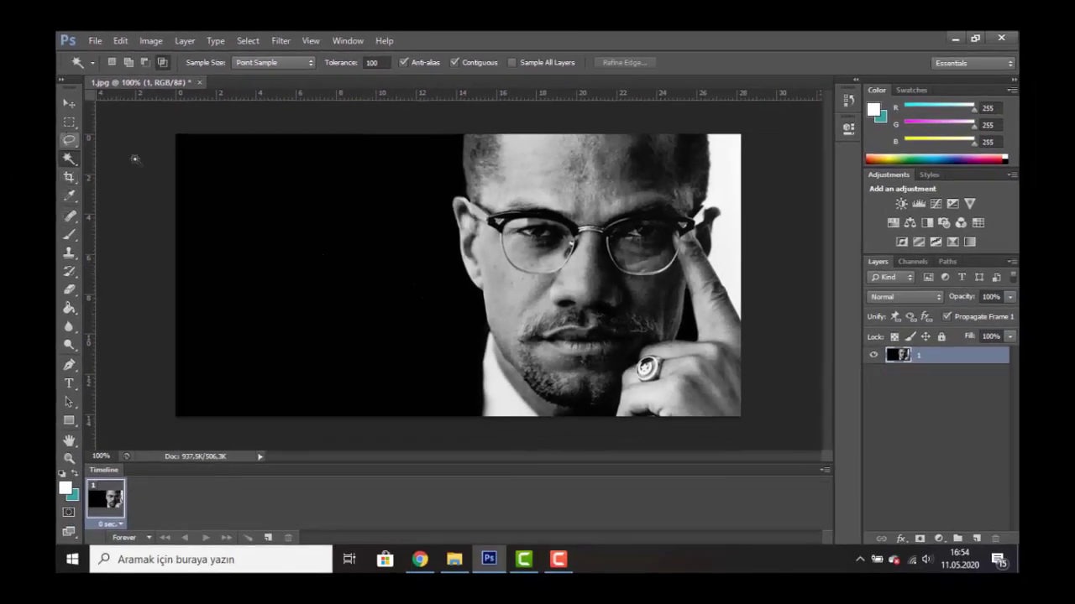
Step: Intersect a Magic Wand black-background selection with a Rectangular Marquee box
click(199, 222)
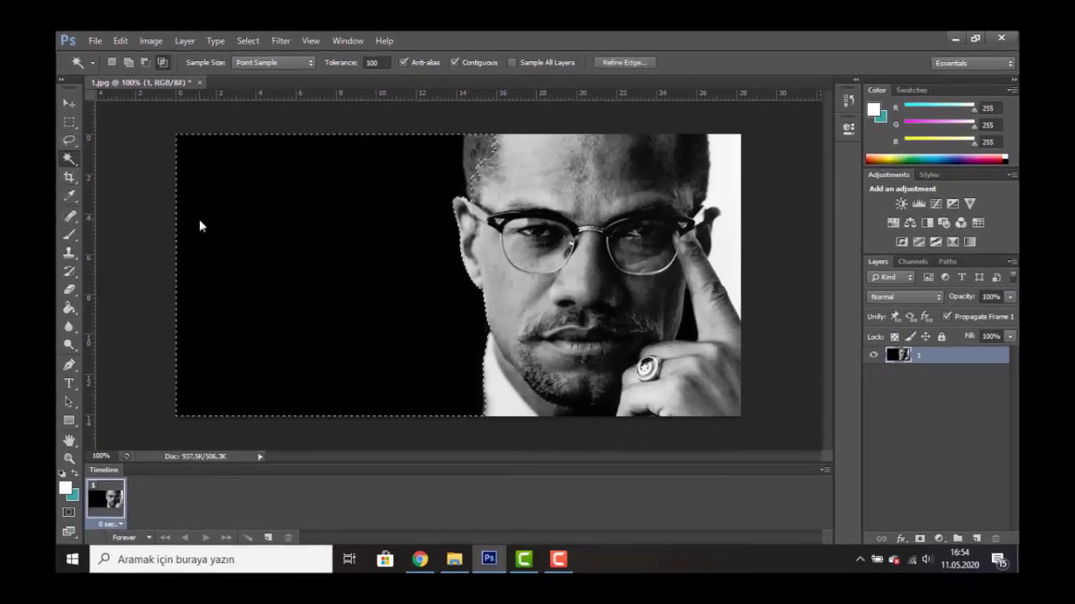
click(70, 123)
click(152, 120)
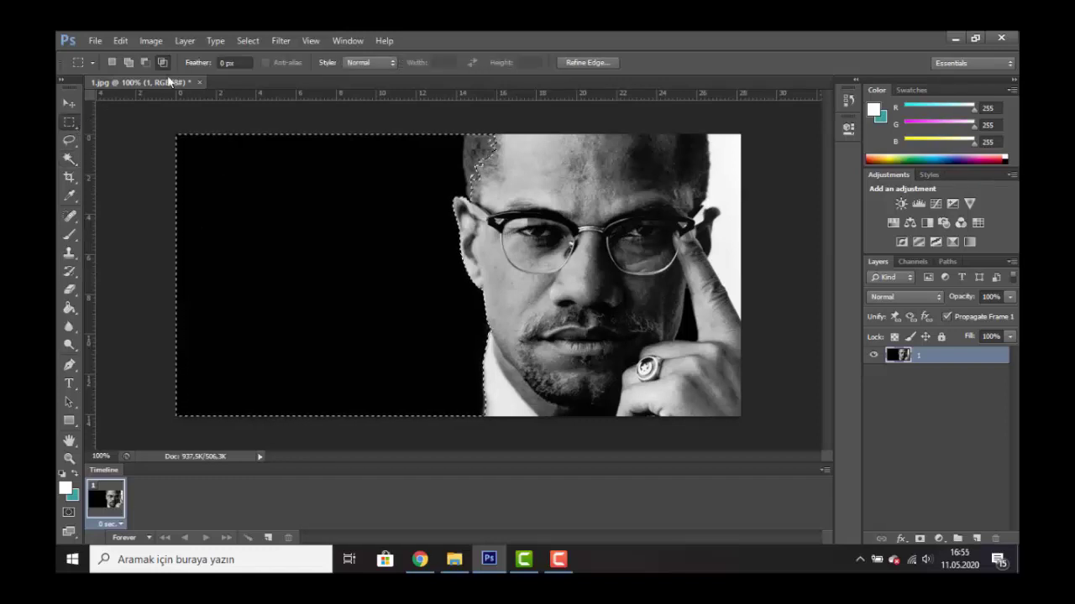
click(163, 63)
drag(269, 208, 385, 301)
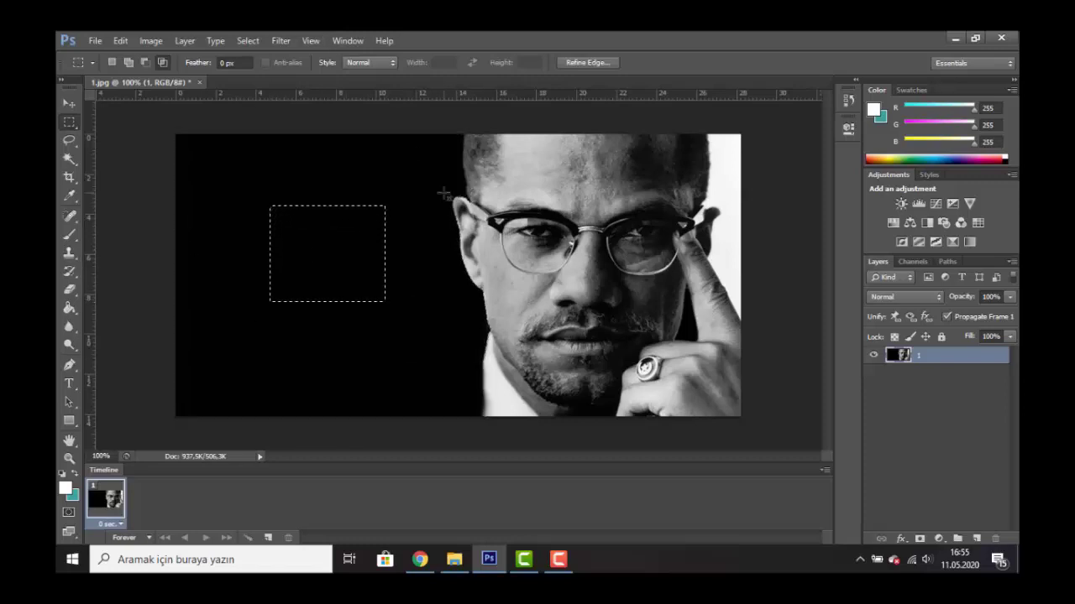
click(70, 157)
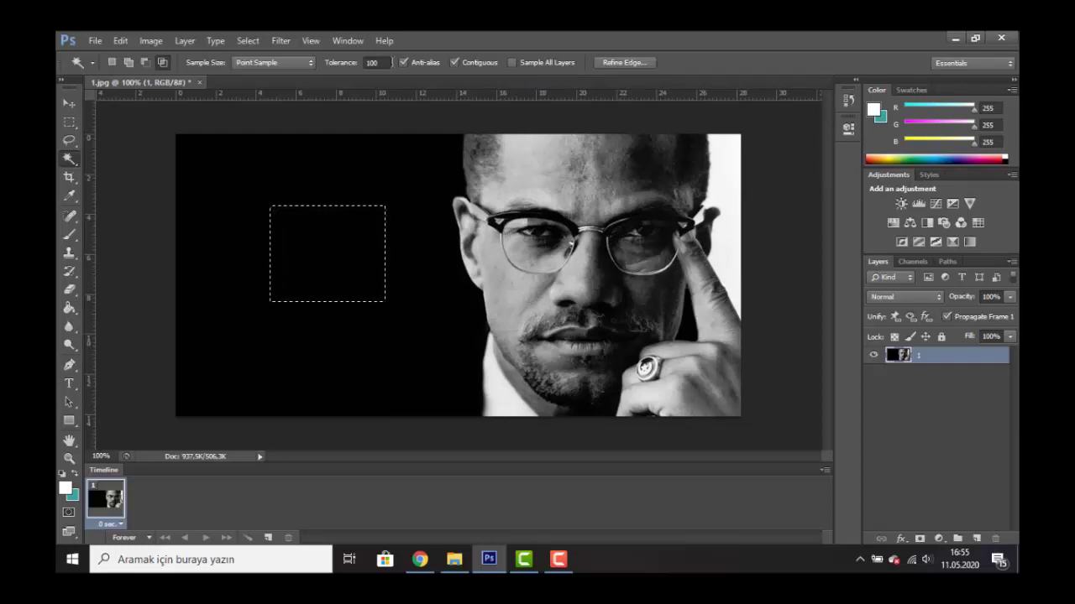
Step: Set the Magic Wand tolerance to 1, then change it to 10
text(1)
key(ctrl+d)
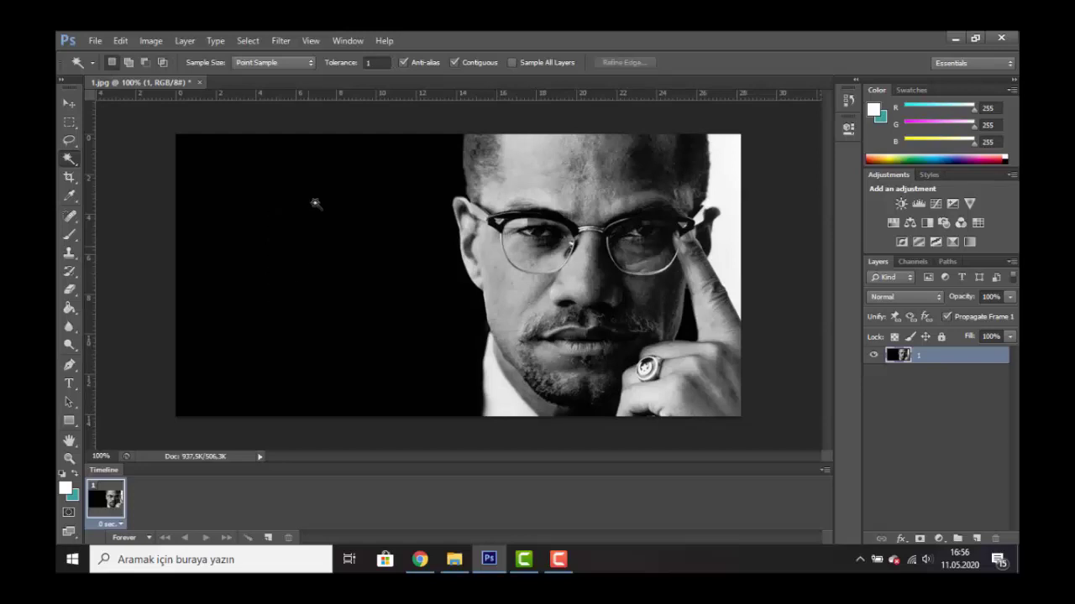
double_click(376, 62)
click(376, 62)
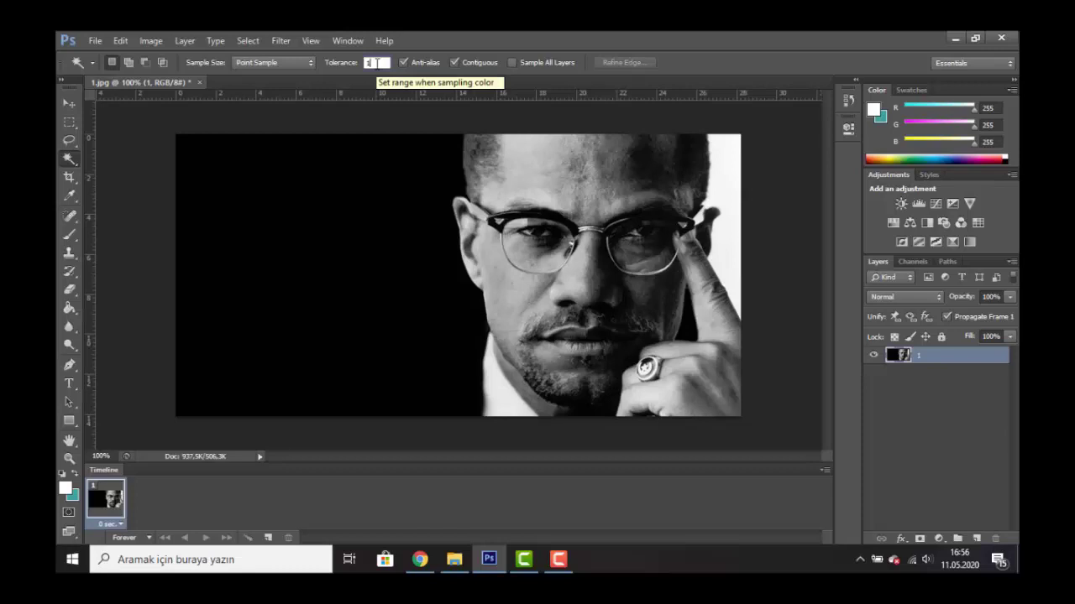
text(10)
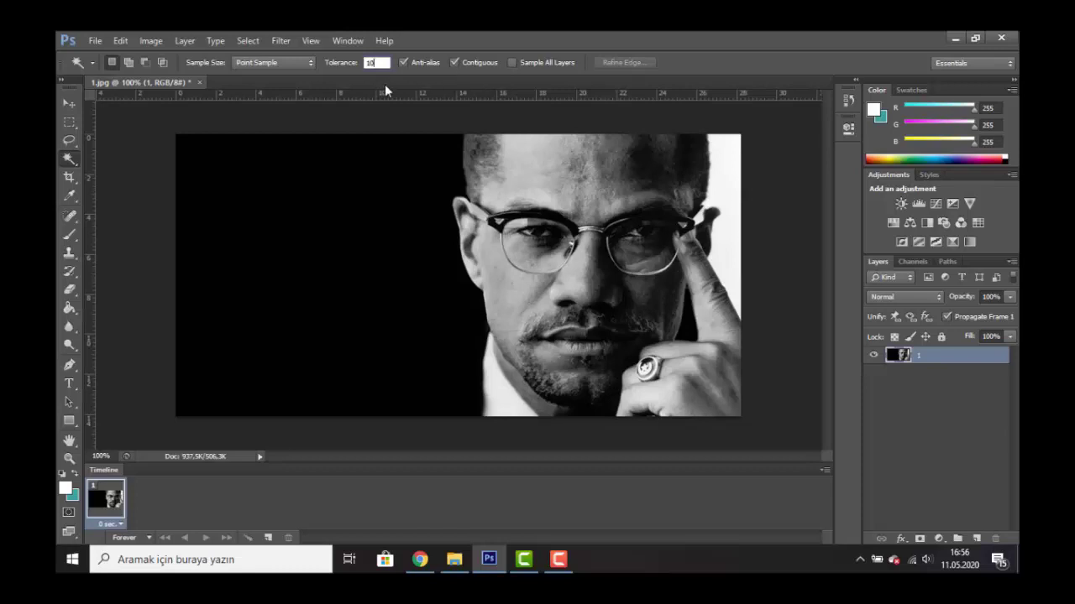
Step: Select several forehead patches at tolerance 10, then clear the selection
click(569, 179)
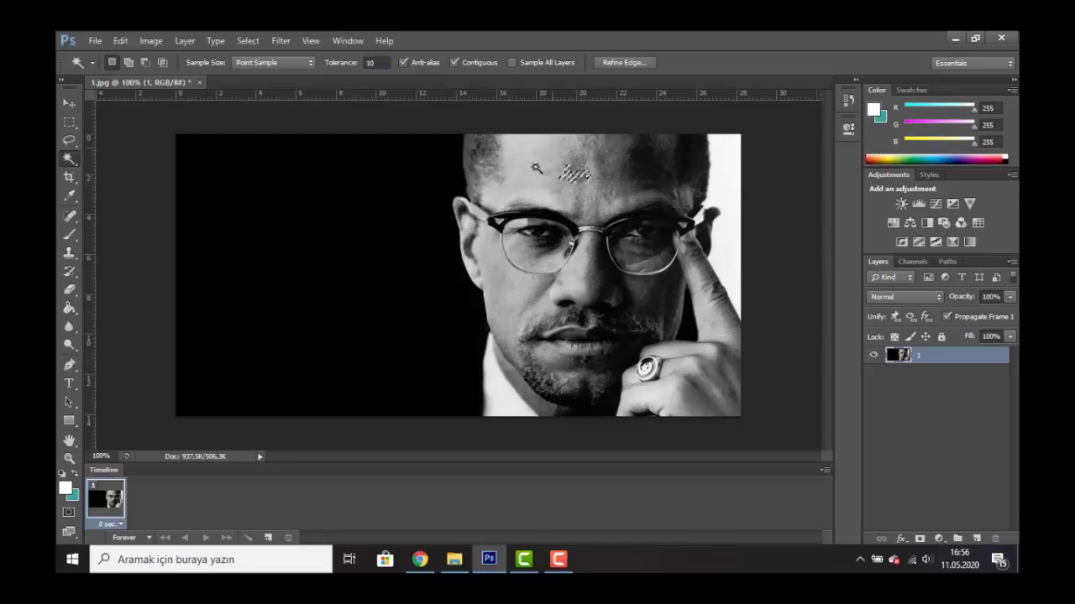
click(567, 174)
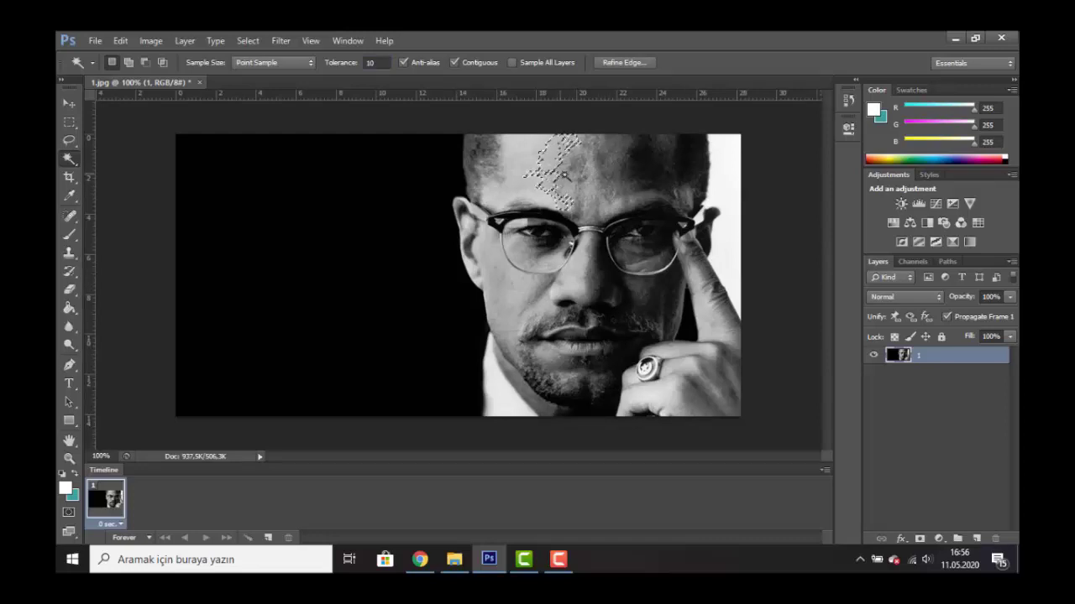
click(569, 176)
click(597, 168)
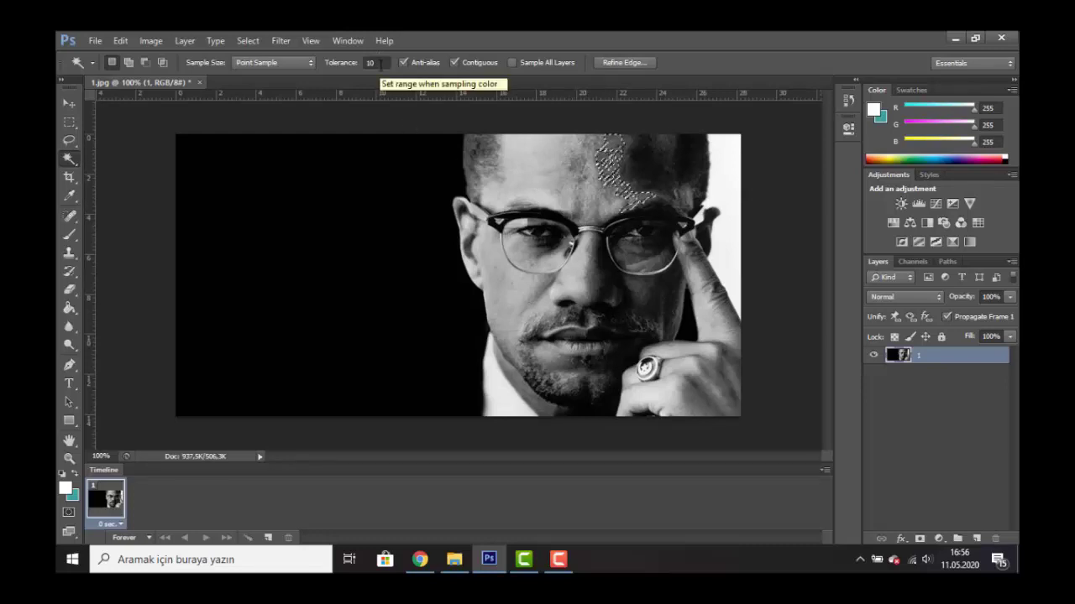
key(ctrl+d)
Step: Select the face at tolerance 100 and confirm the tolerance value
click(376, 62)
text(0)
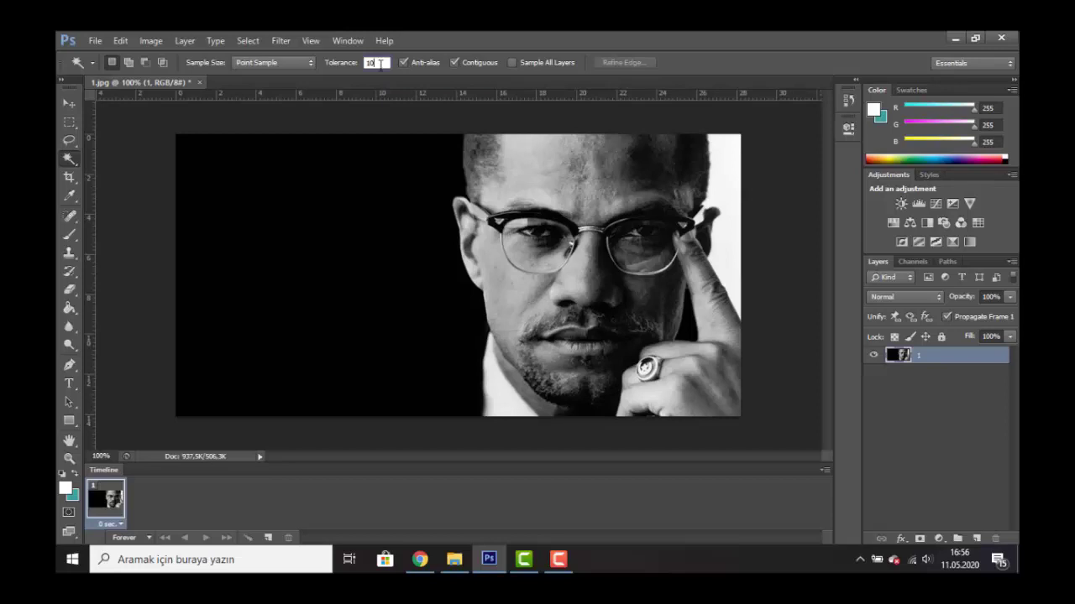
click(590, 169)
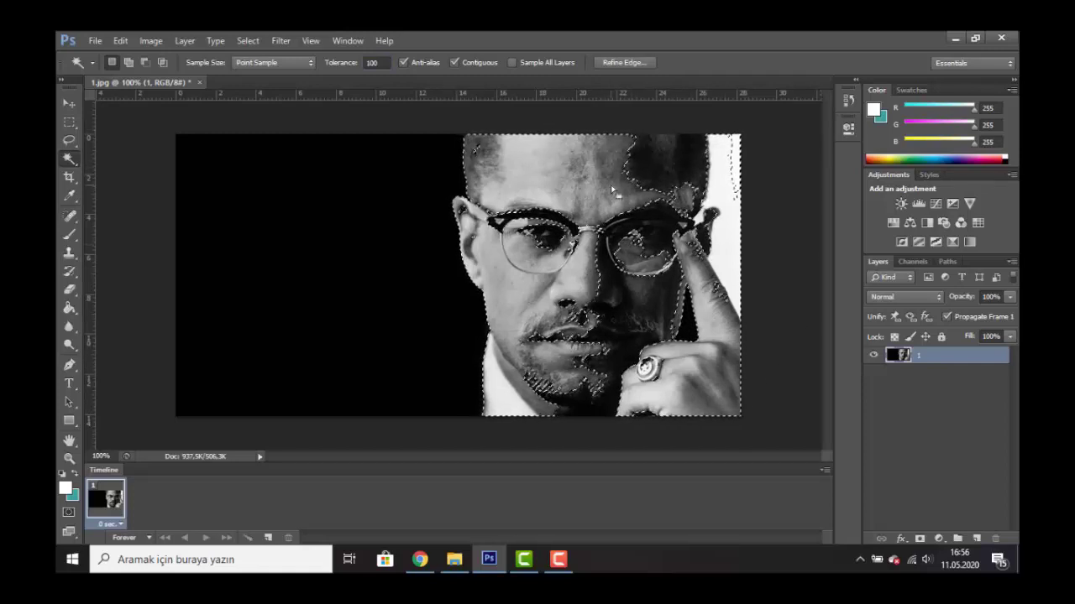
double_click(382, 63)
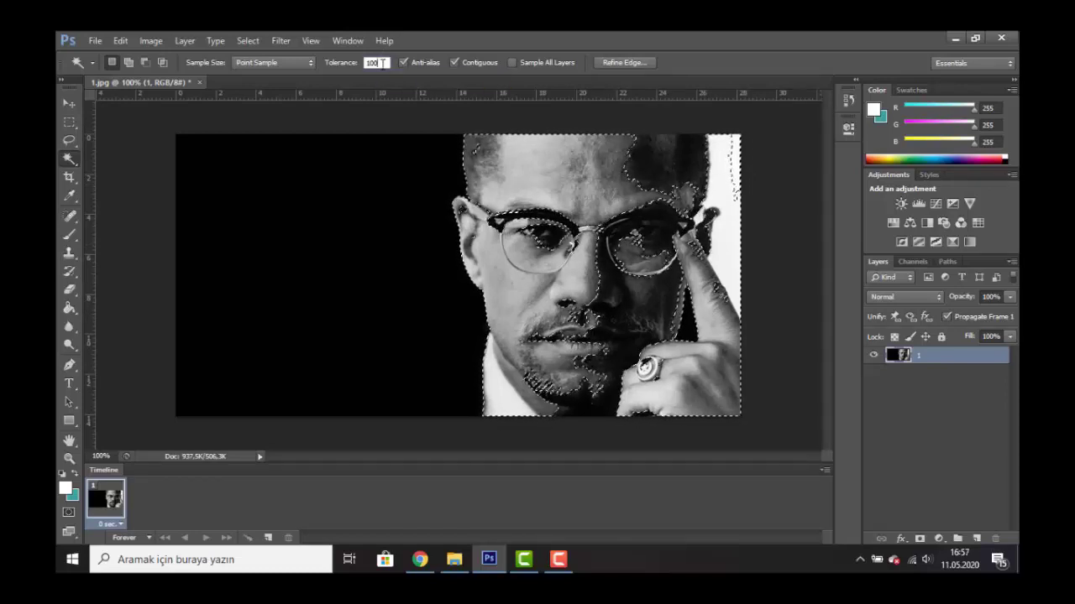
key(Return)
Step: At tolerance 50, select the black background and Shift-add the white right strip
key(ctrl+d)
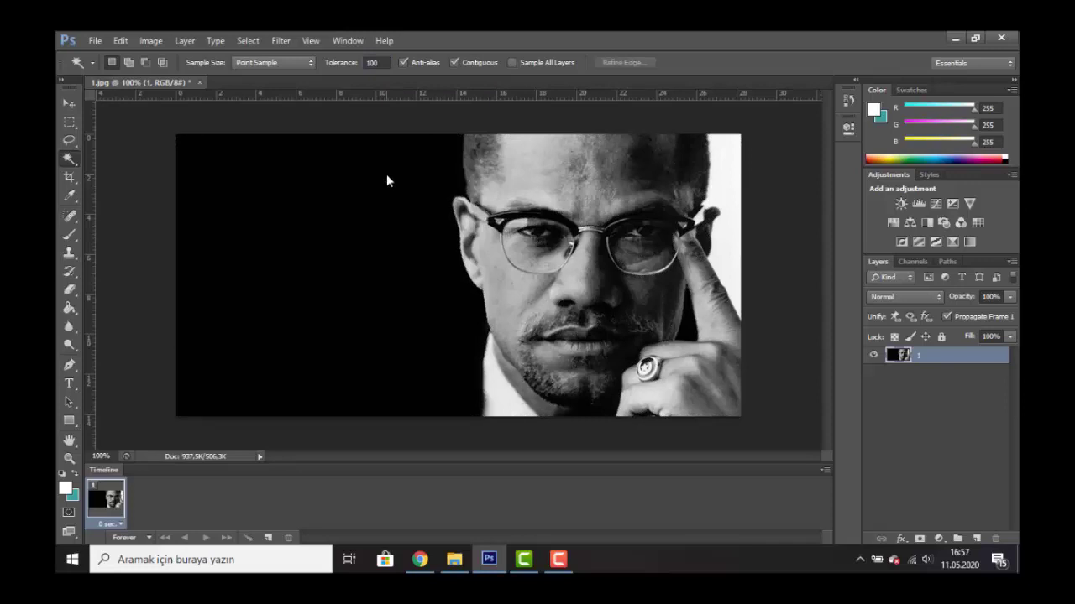
click(353, 65)
text(50)
click(308, 247)
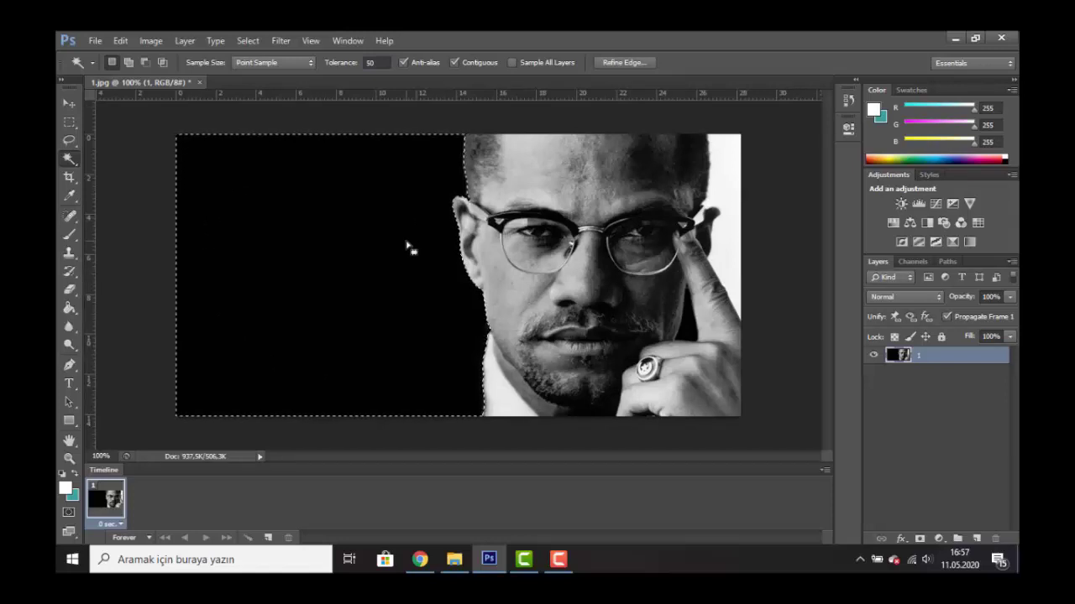
key(shift)
shift+click(731, 194)
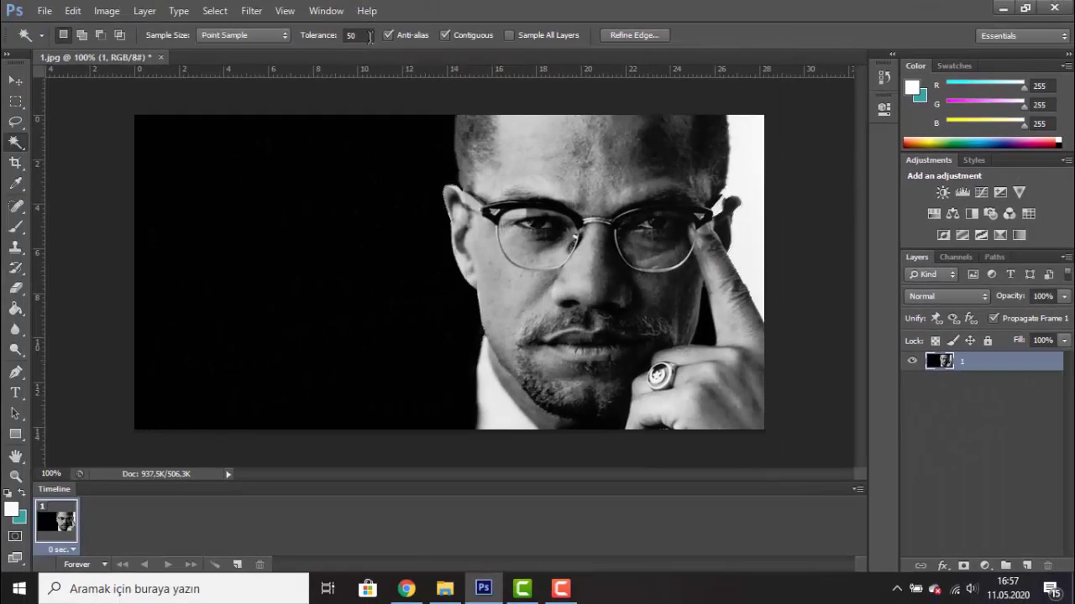
Step: Deselect, set tolerance to 20, and select the white strip on the right
key(ctrl+d)
click(358, 35)
text(20)
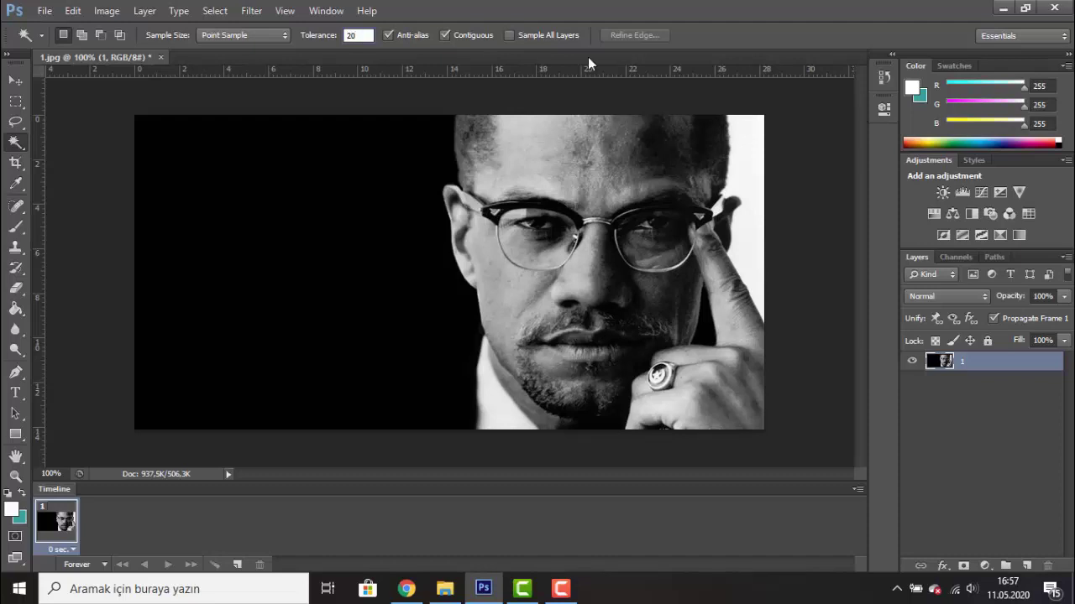
key(Return)
click(749, 170)
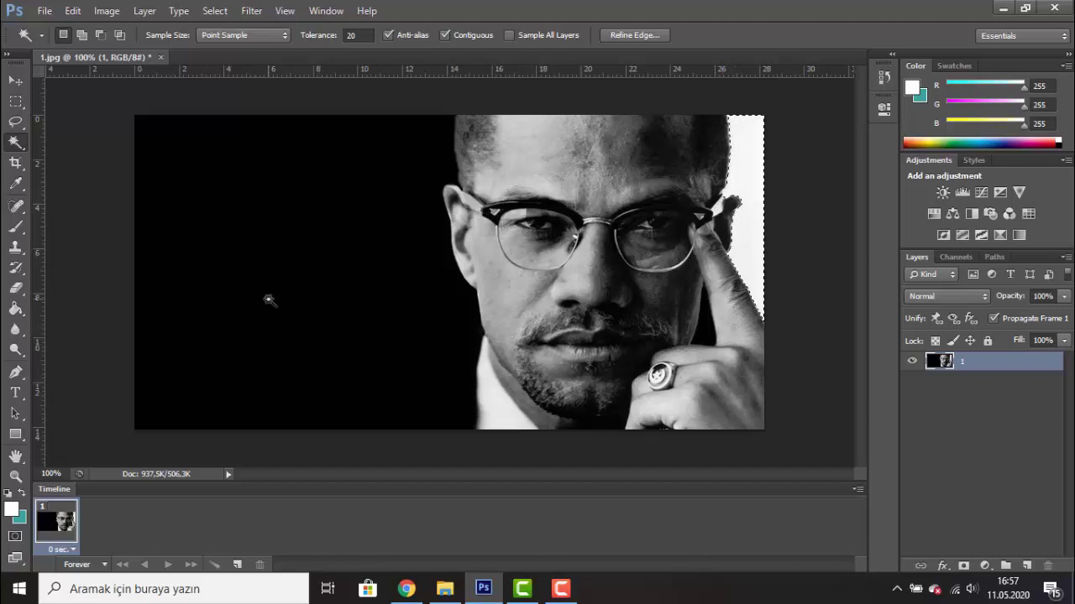
Step: Add the black background and cheek shadow to the selection, invert it, and copy the subject to Layer 1
shift+click(294, 249)
shift+click(705, 323)
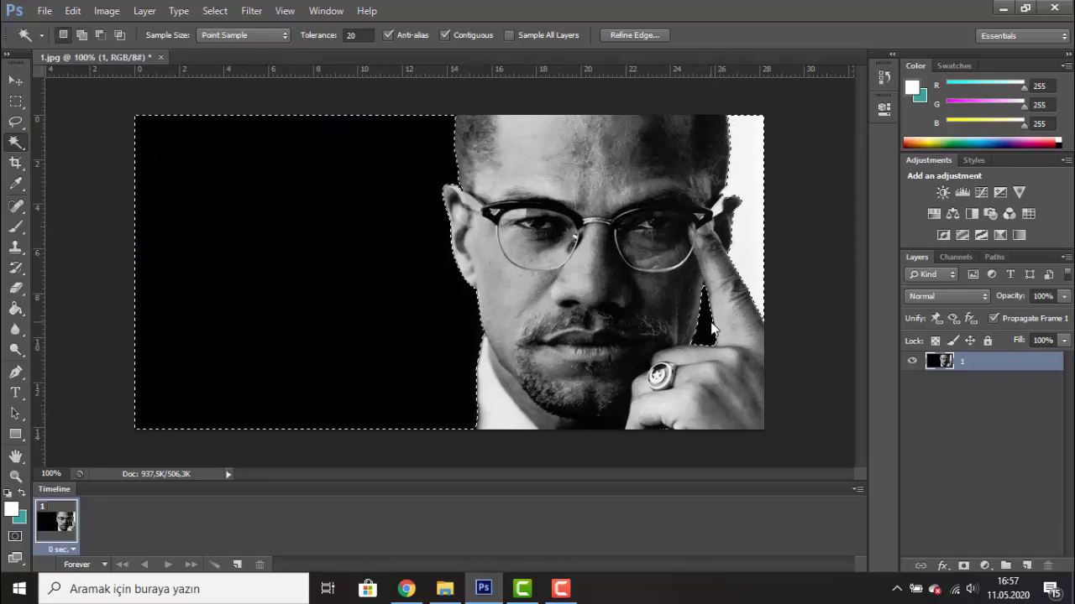
click(204, 12)
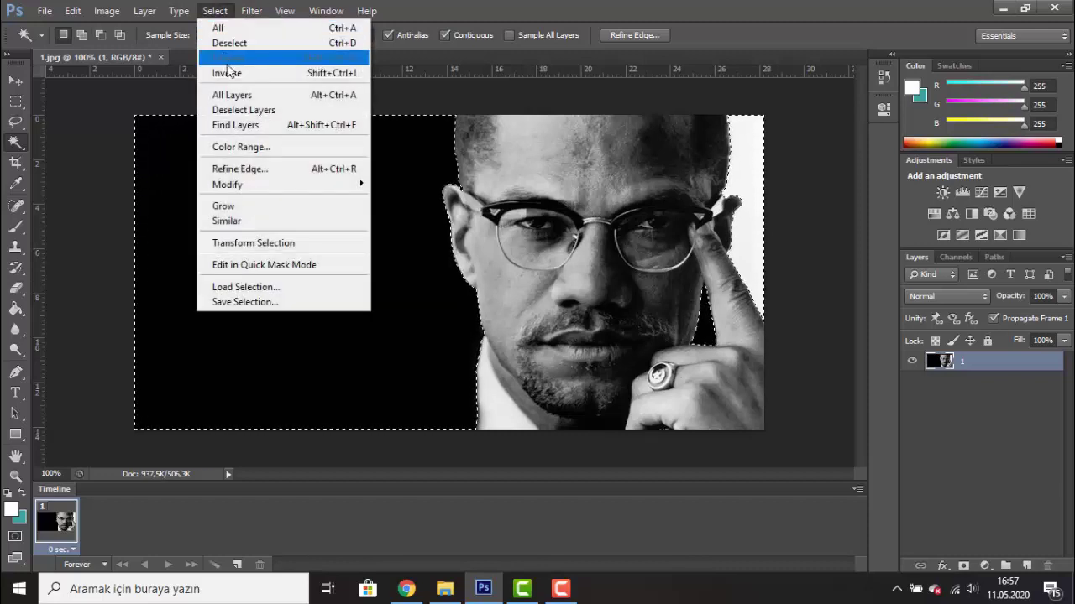
click(227, 73)
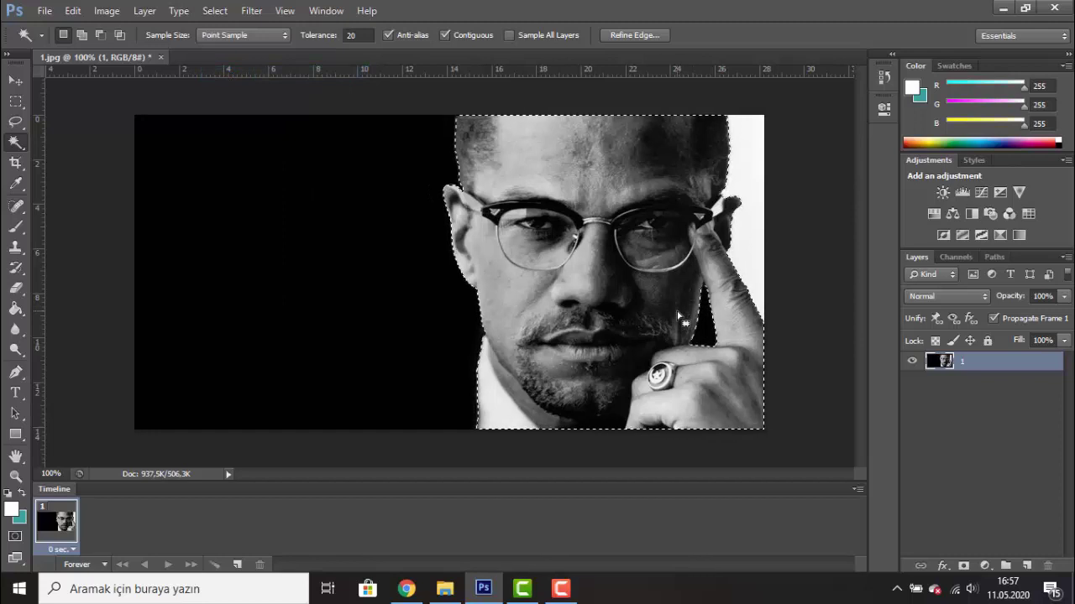
key(ctrl+j)
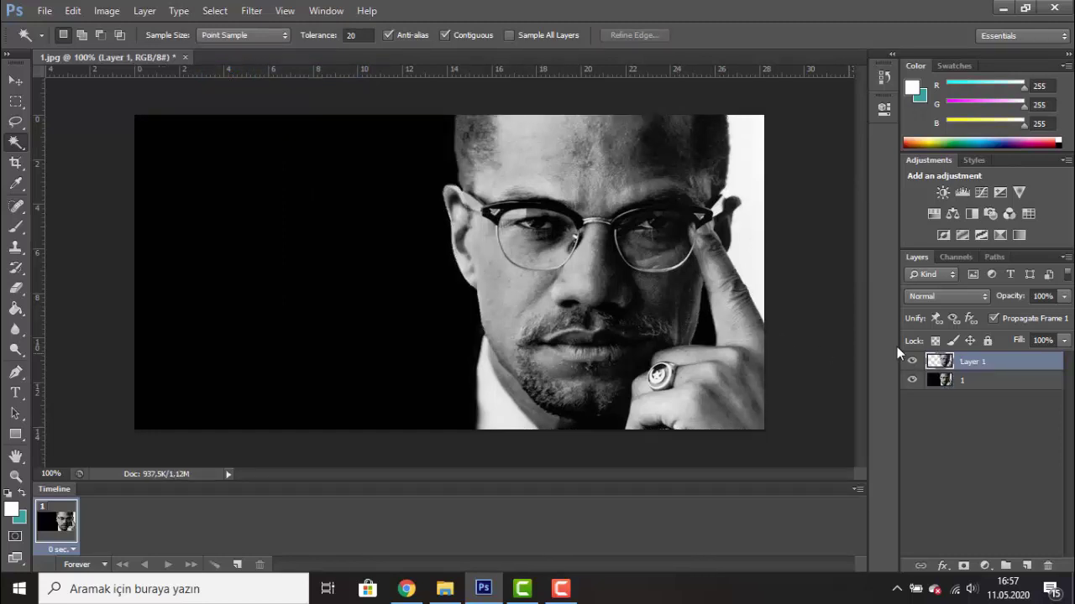
click(912, 381)
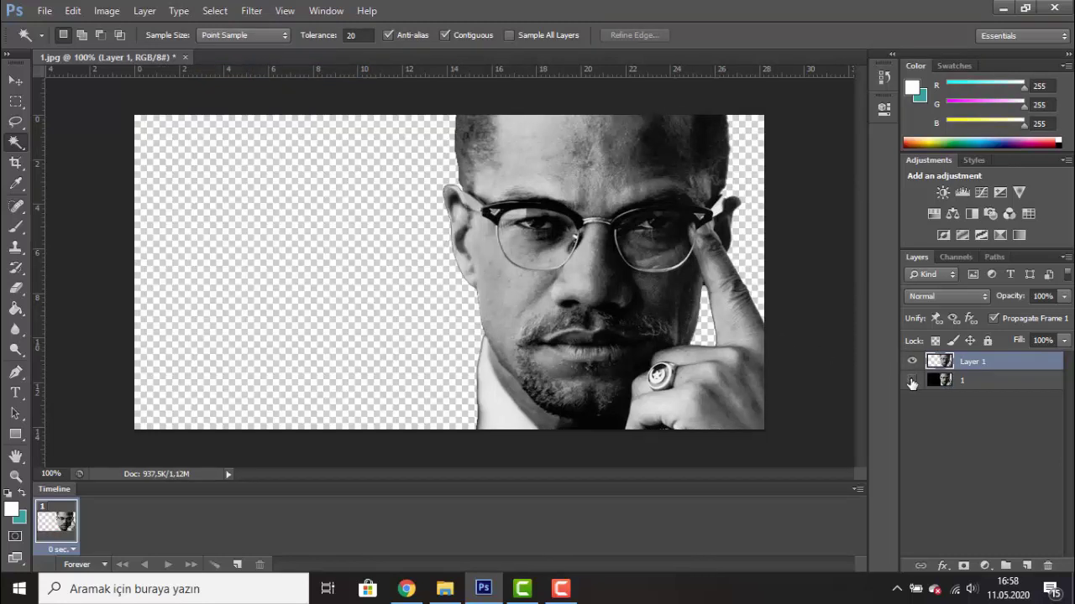